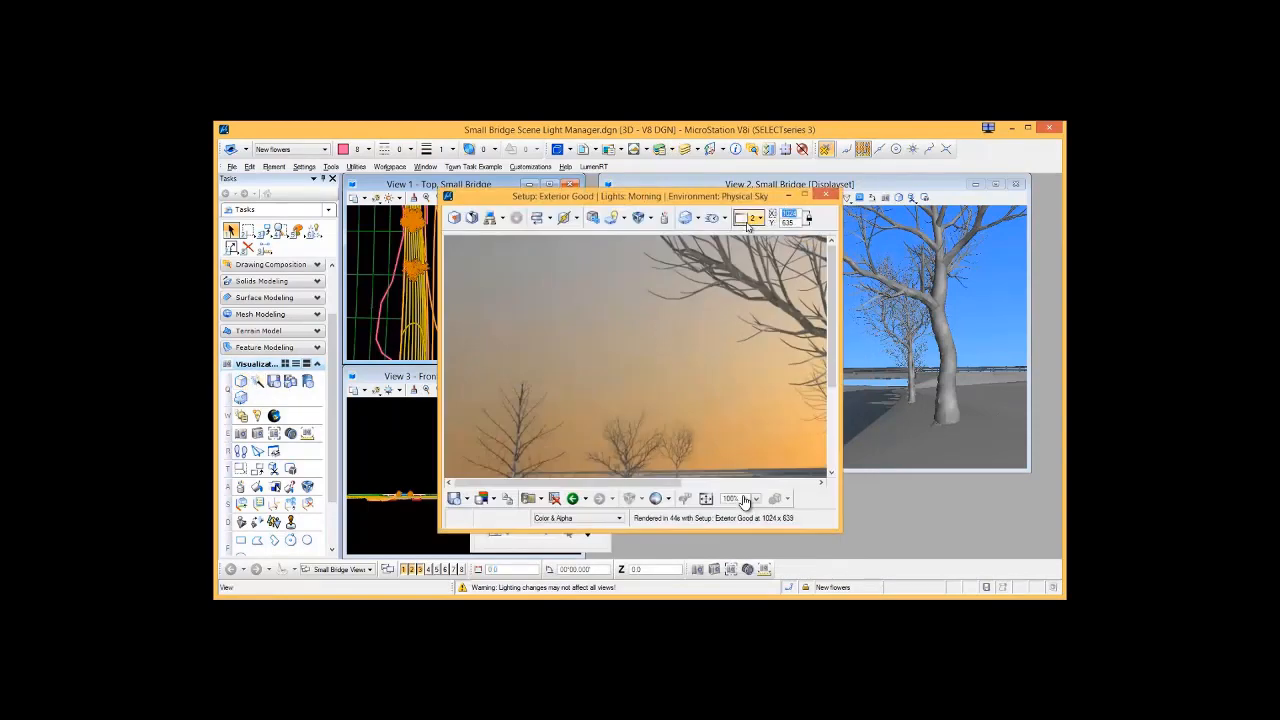
Preview the Exterior Good render setup and review the Morning light setup's brightness settings beside it.
left_click(744, 500)
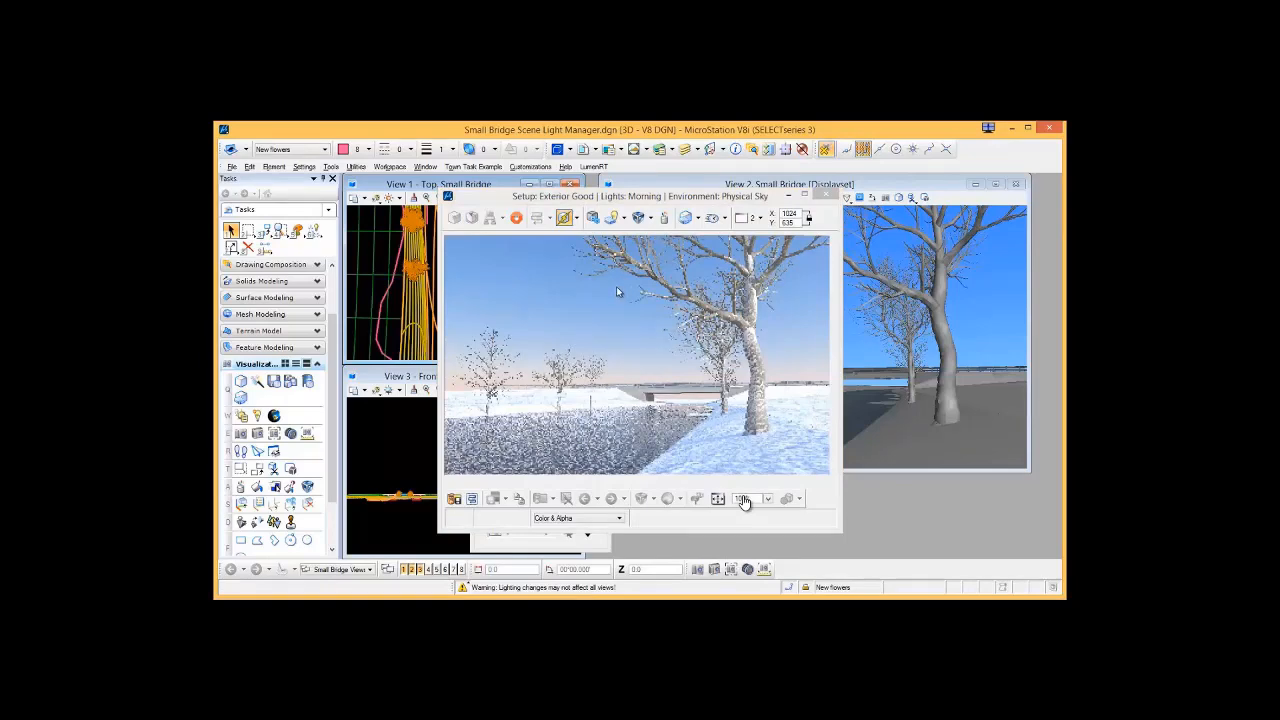
left_click(611, 217)
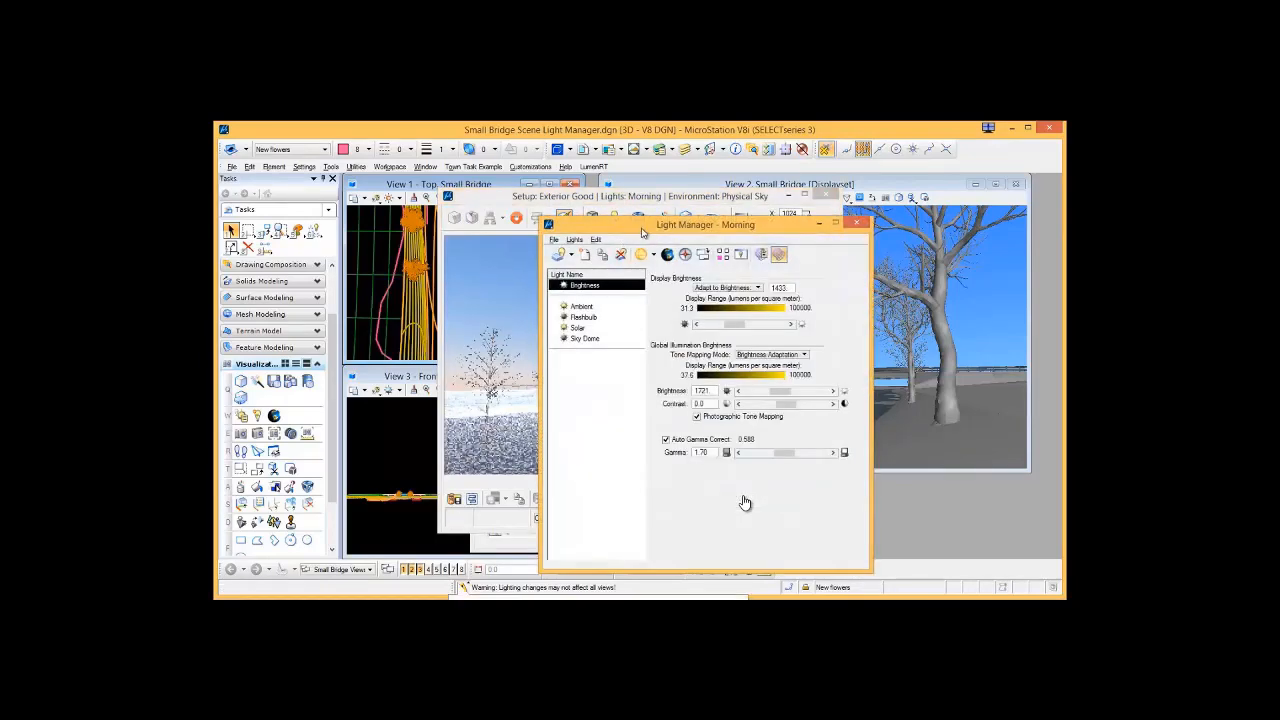
left_click_drag(643, 233, 394, 221)
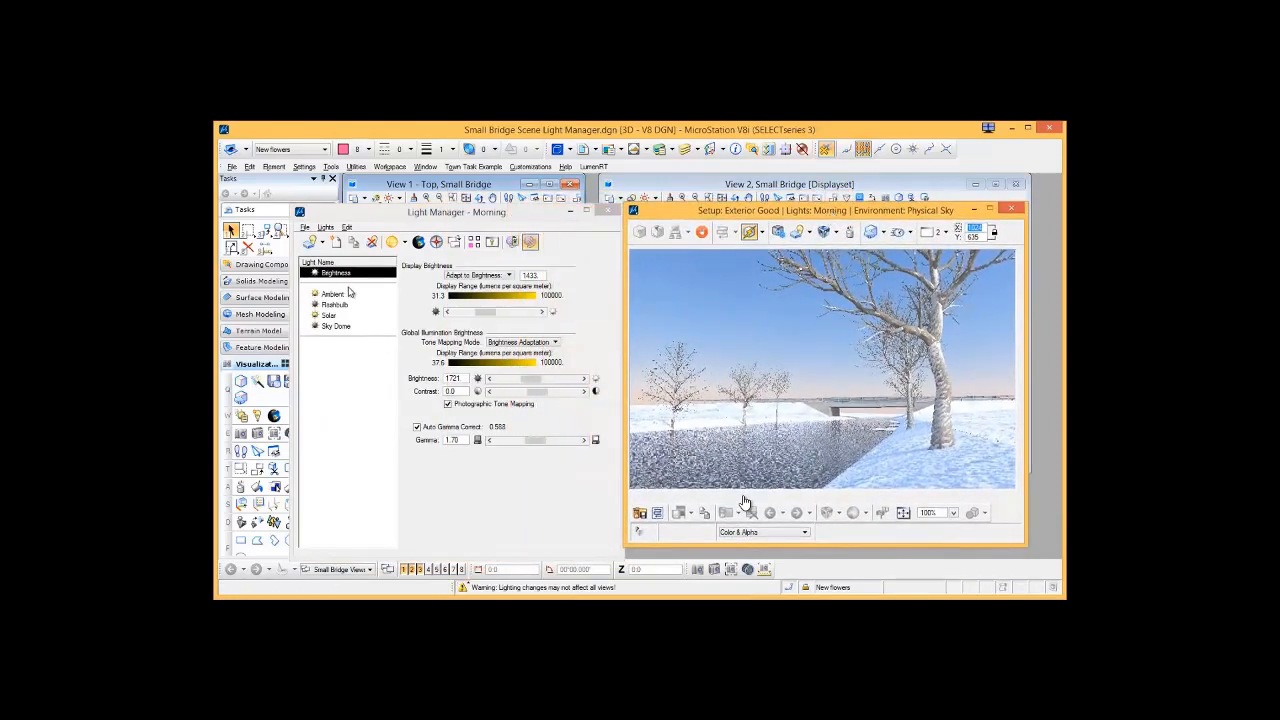
left_click_drag(529, 379, 530, 386)
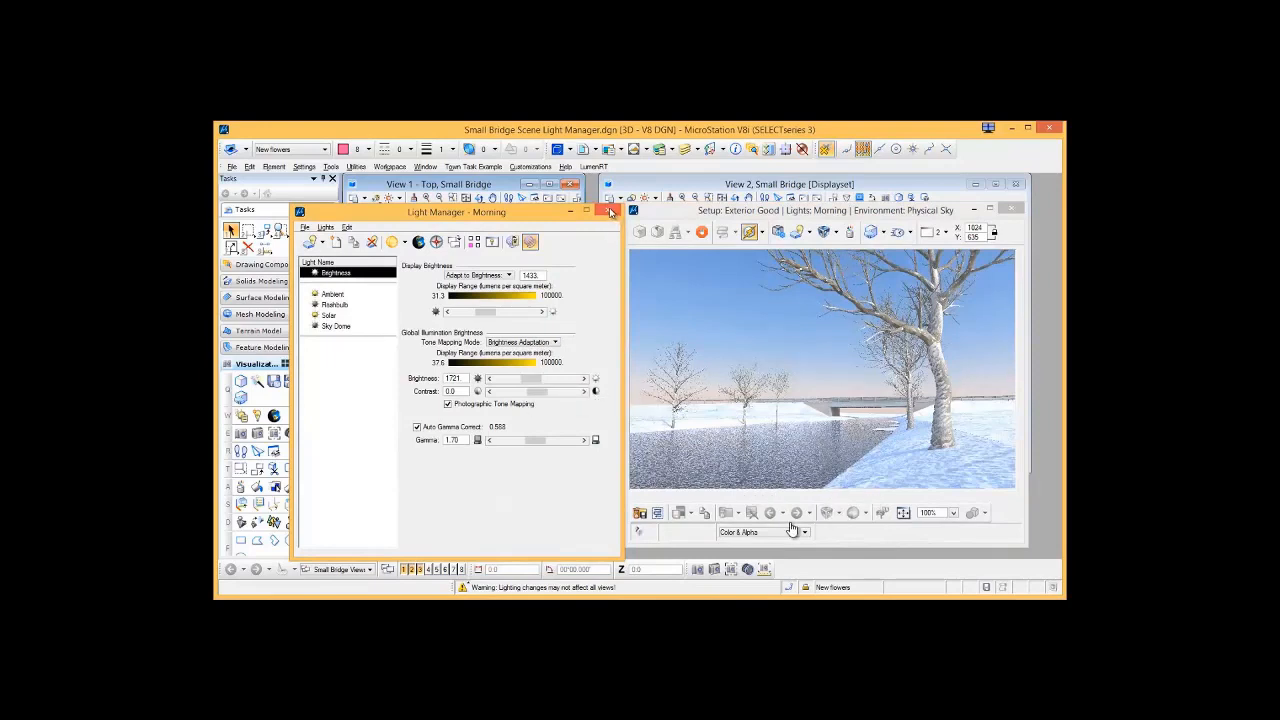
left_click(611, 213)
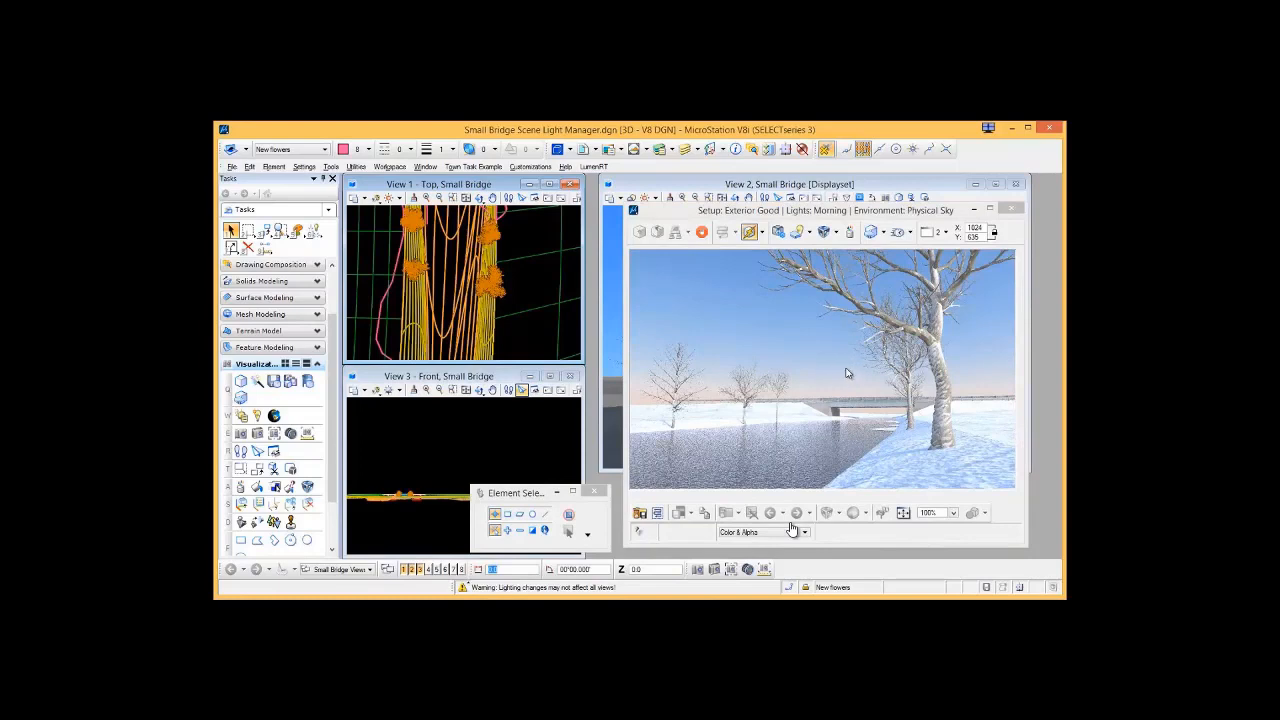
Close the render preview and define north in the Top view as 180 degrees from the X axis.
left_click(748, 242)
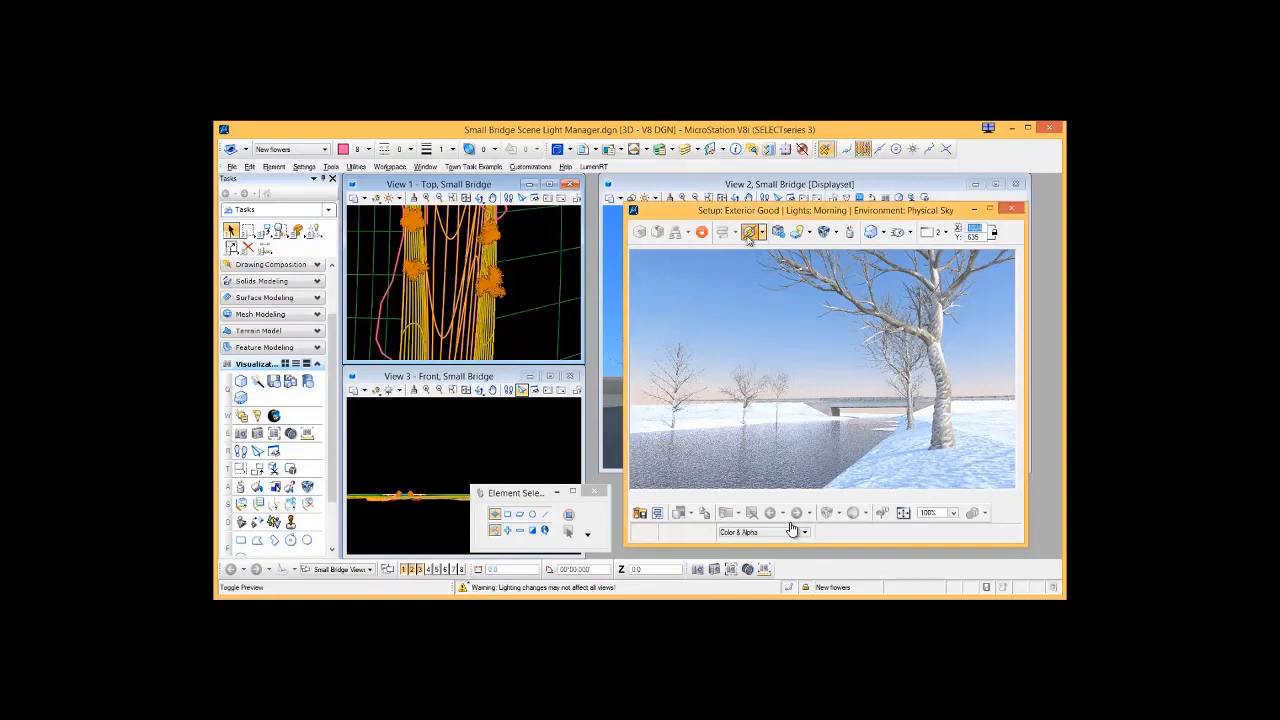
left_click(1011, 211)
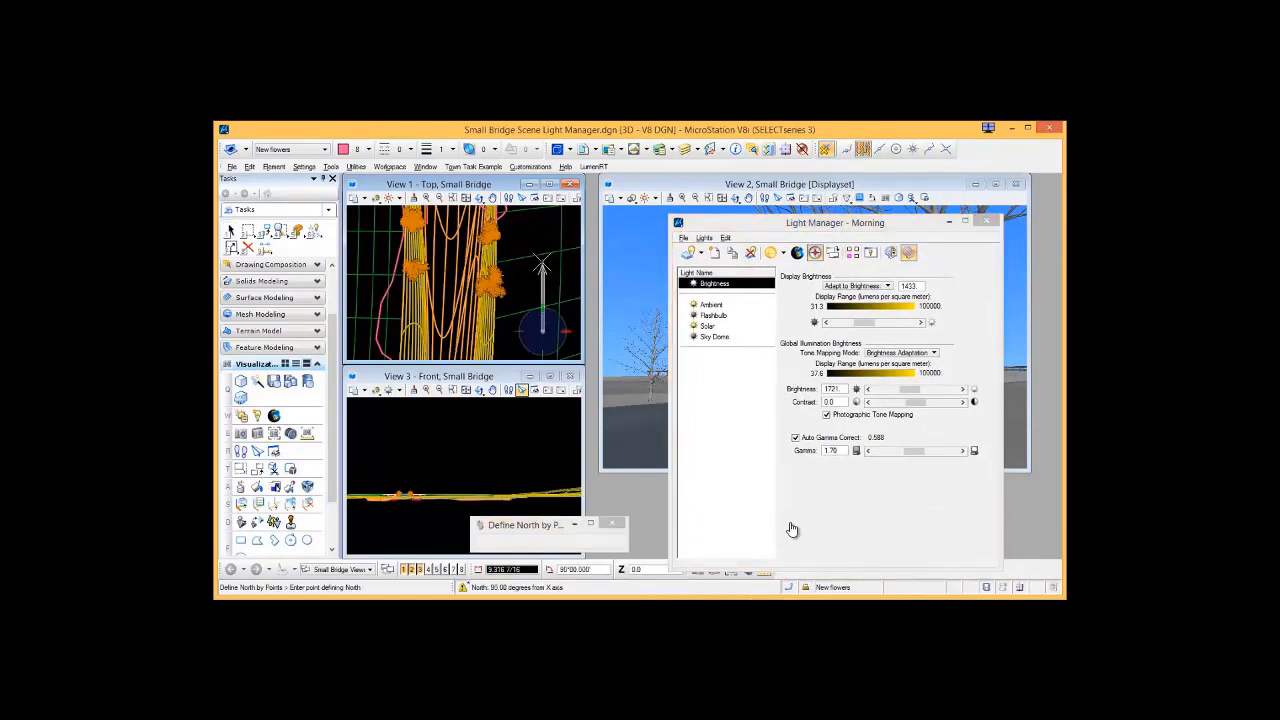
left_click(358, 330)
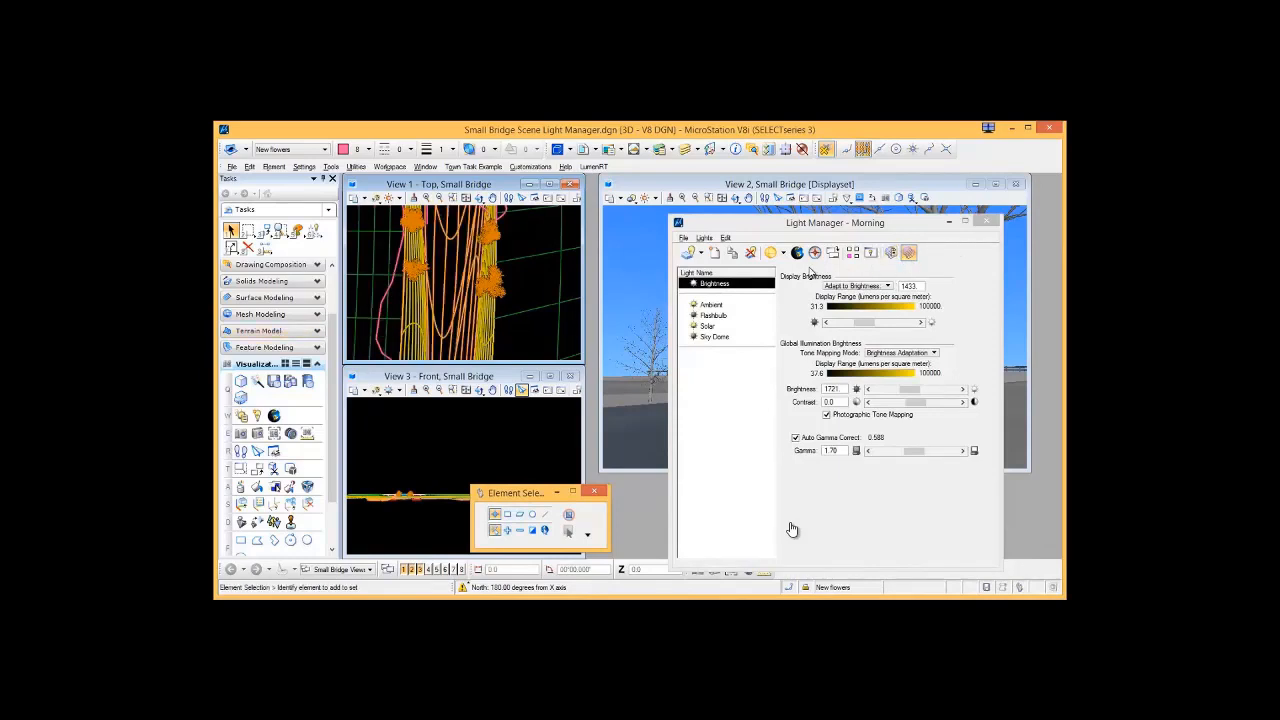
Display the solar path of the Solar light and frame it around the creek in the Top view.
left_click(797, 253)
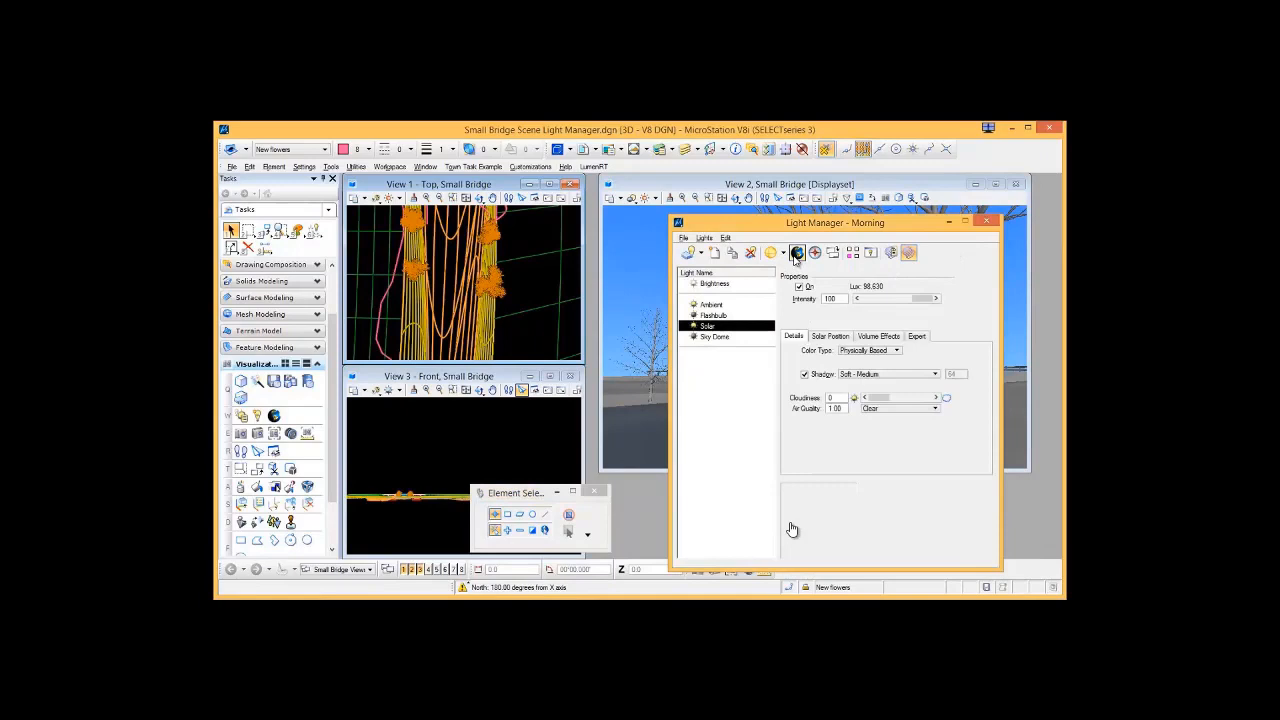
left_click(439, 197)
left_click(442, 245)
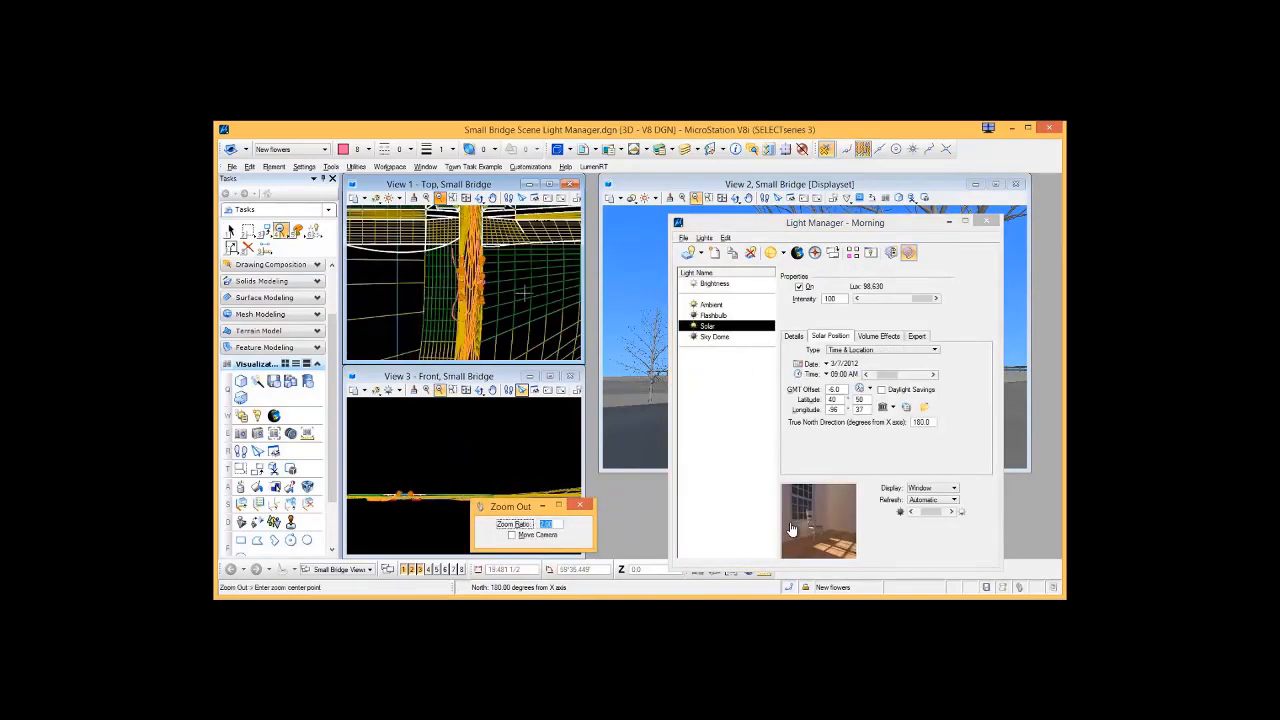
key("Escape")
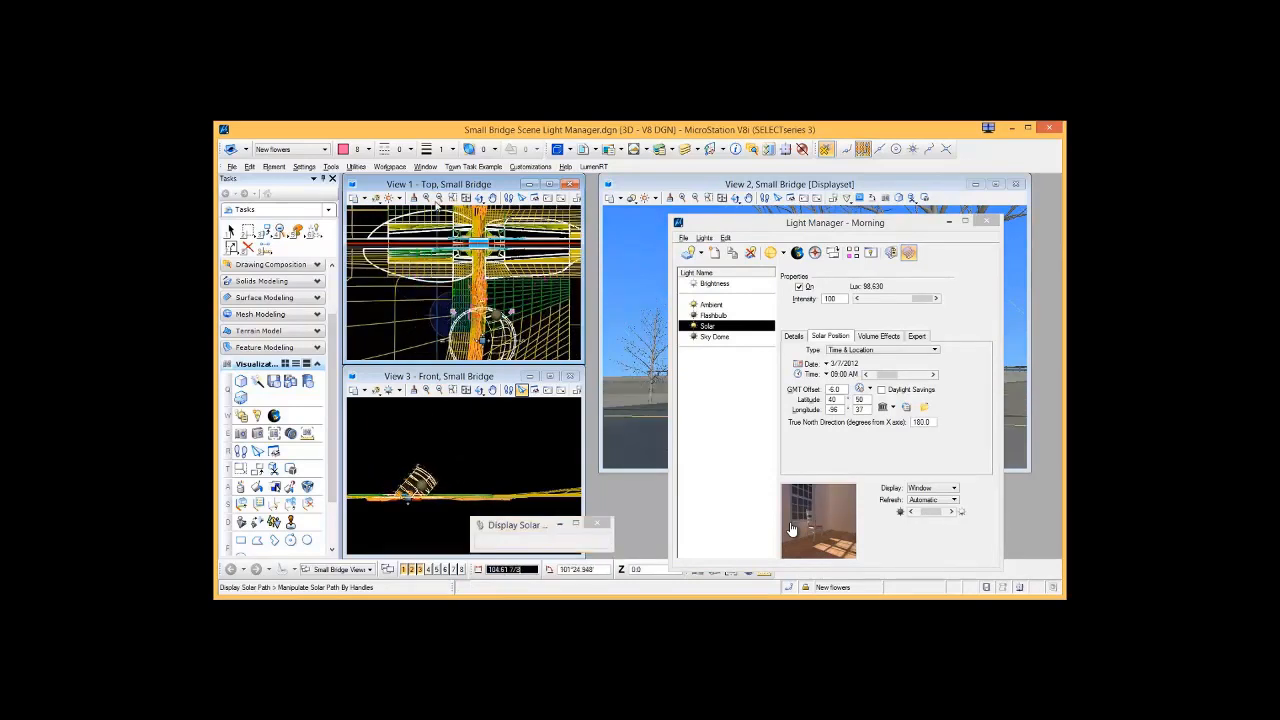
left_click(452, 197)
left_click(424, 284)
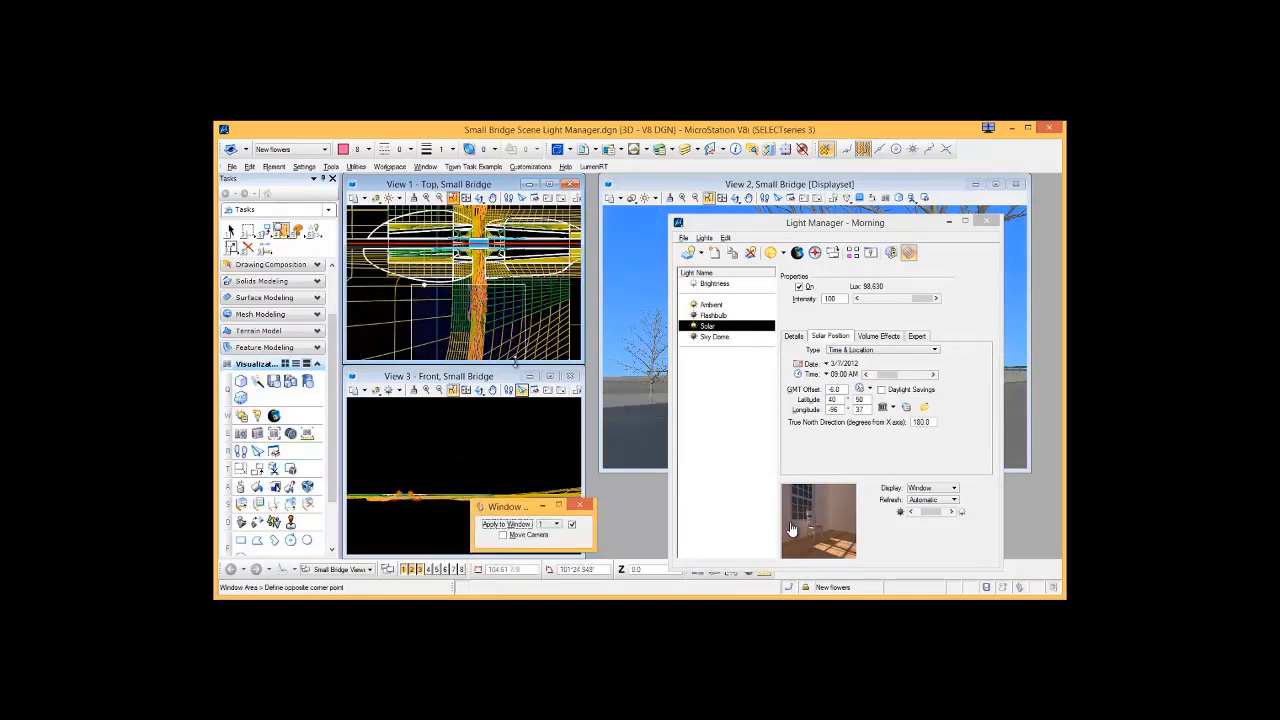
left_click(527, 362)
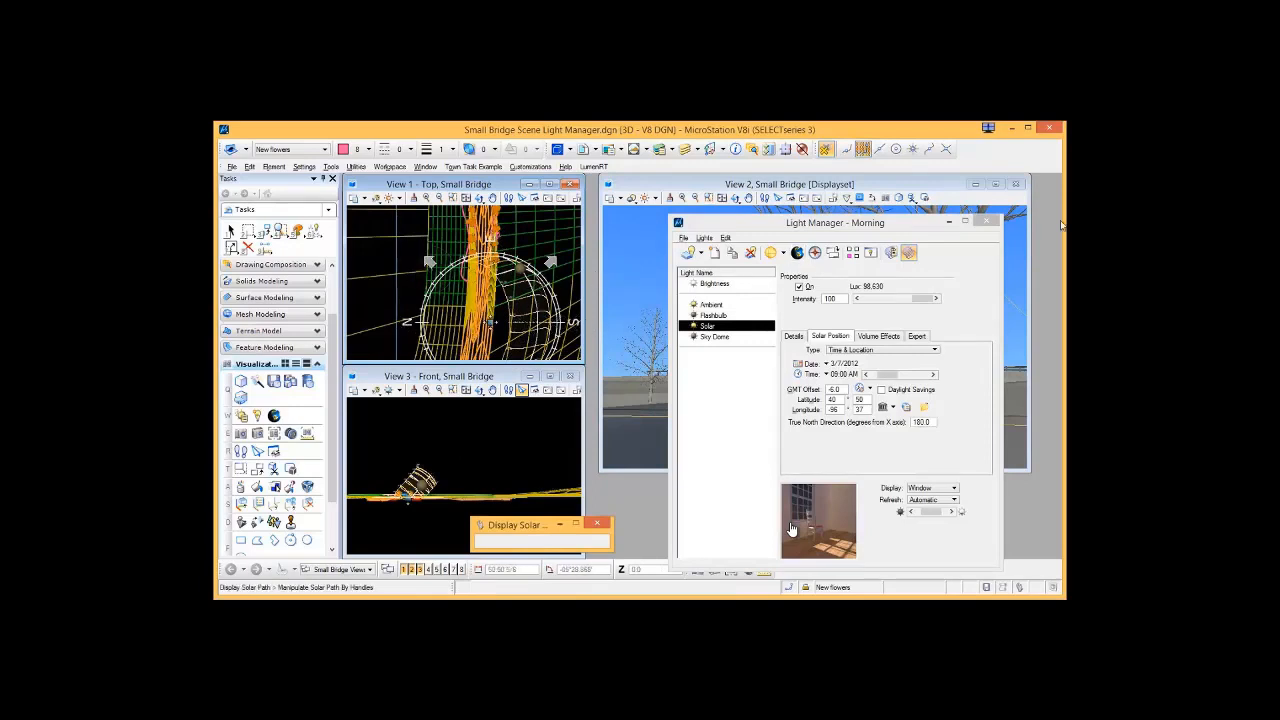
Restart the Exterior Good render preview and place the Morning Light Manager beside it.
left_click(986, 221)
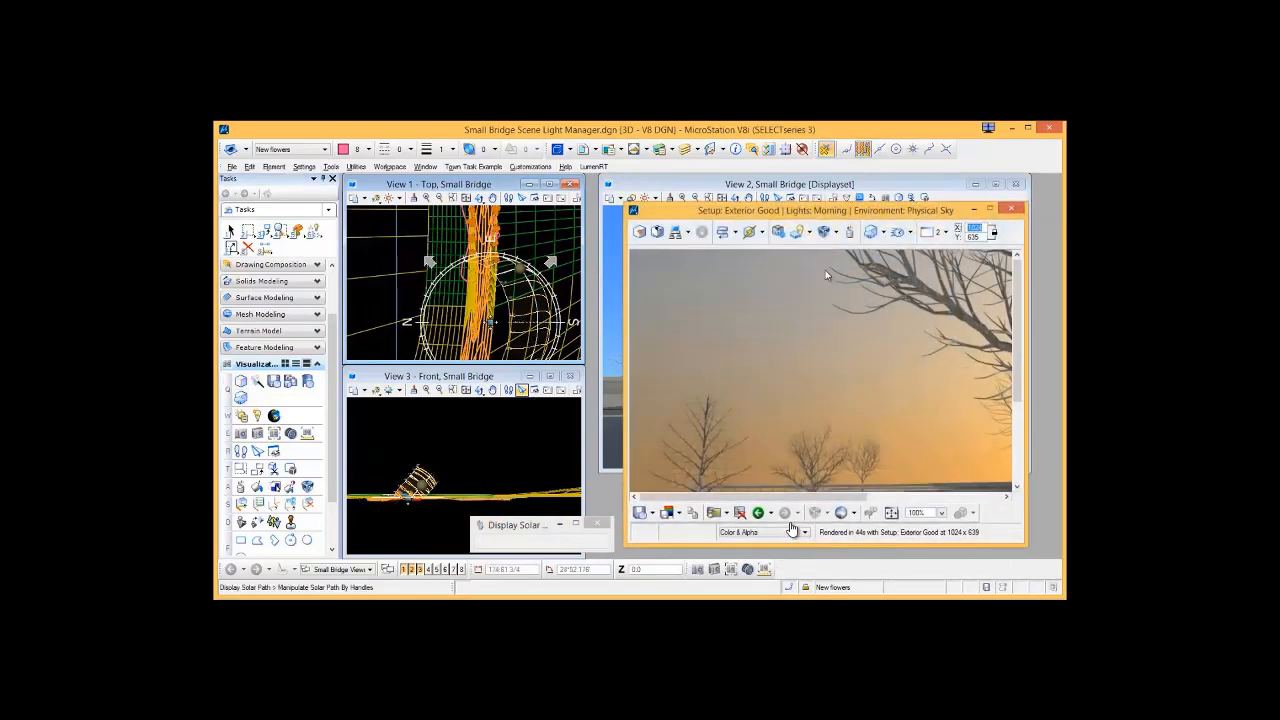
left_click(754, 230)
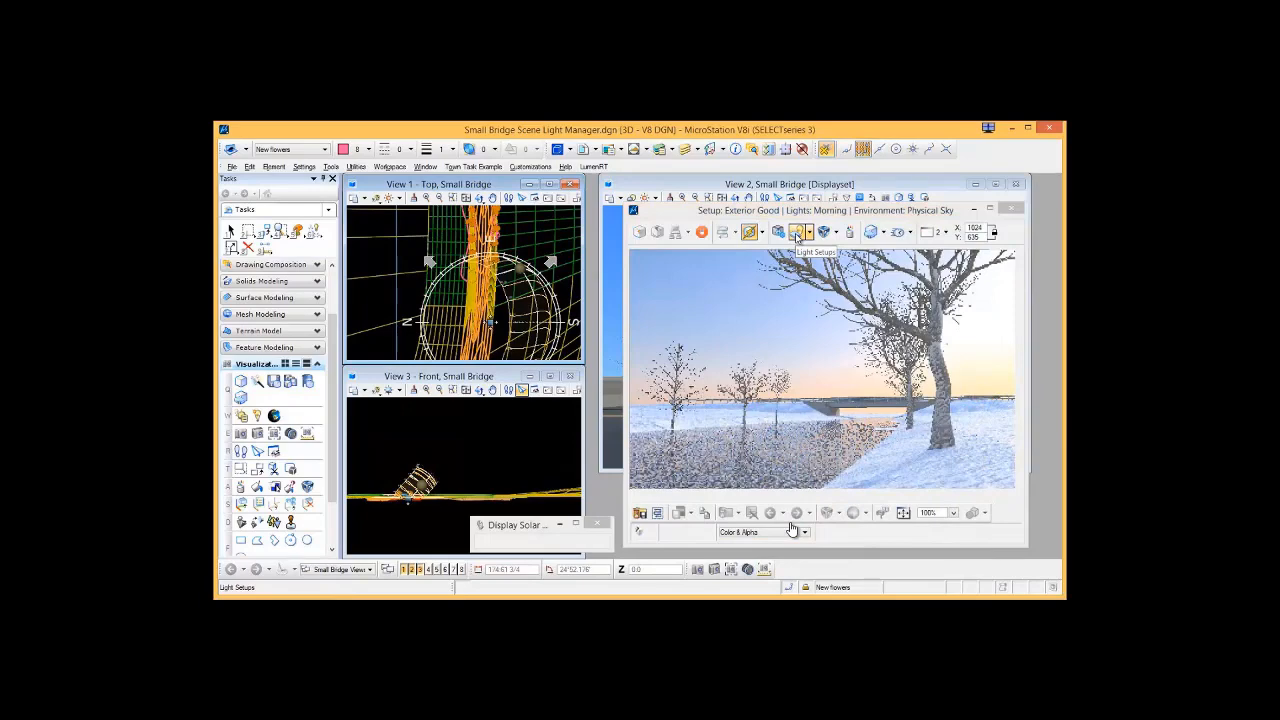
left_click(797, 235)
left_click_drag(796, 225, 414, 219)
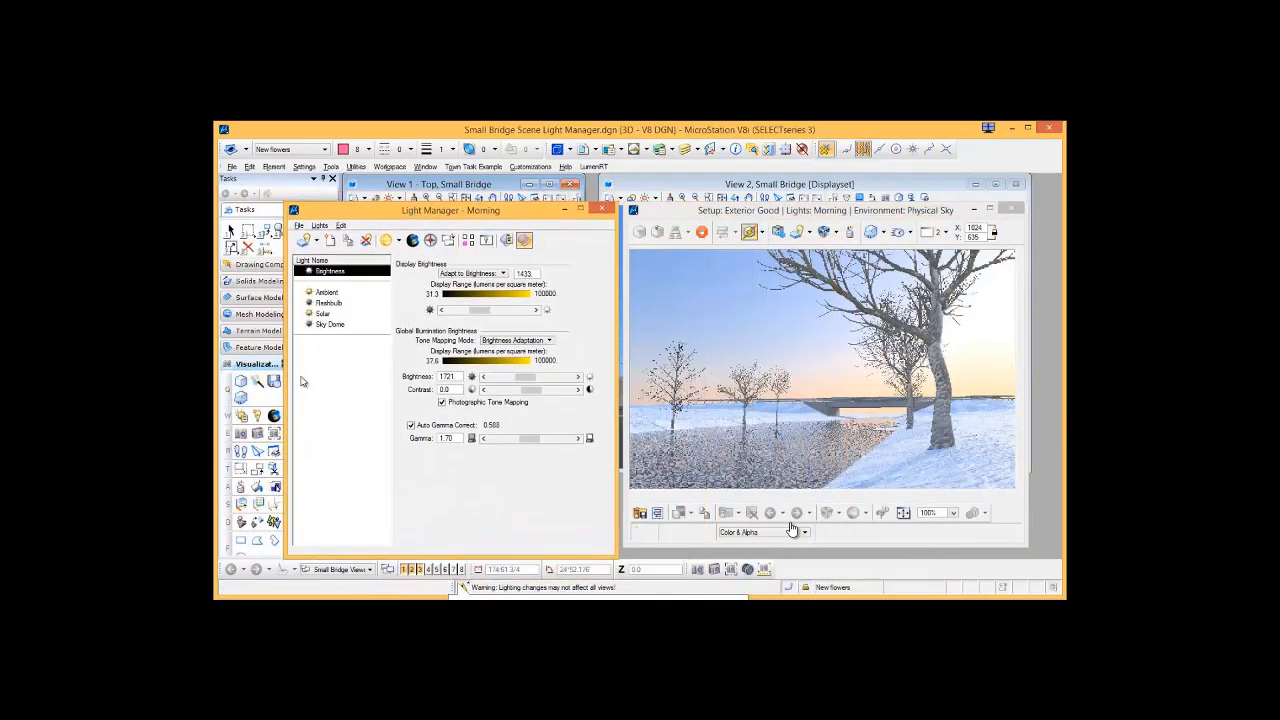
Set the Solar light's air quality to Rural.
left_click(324, 314)
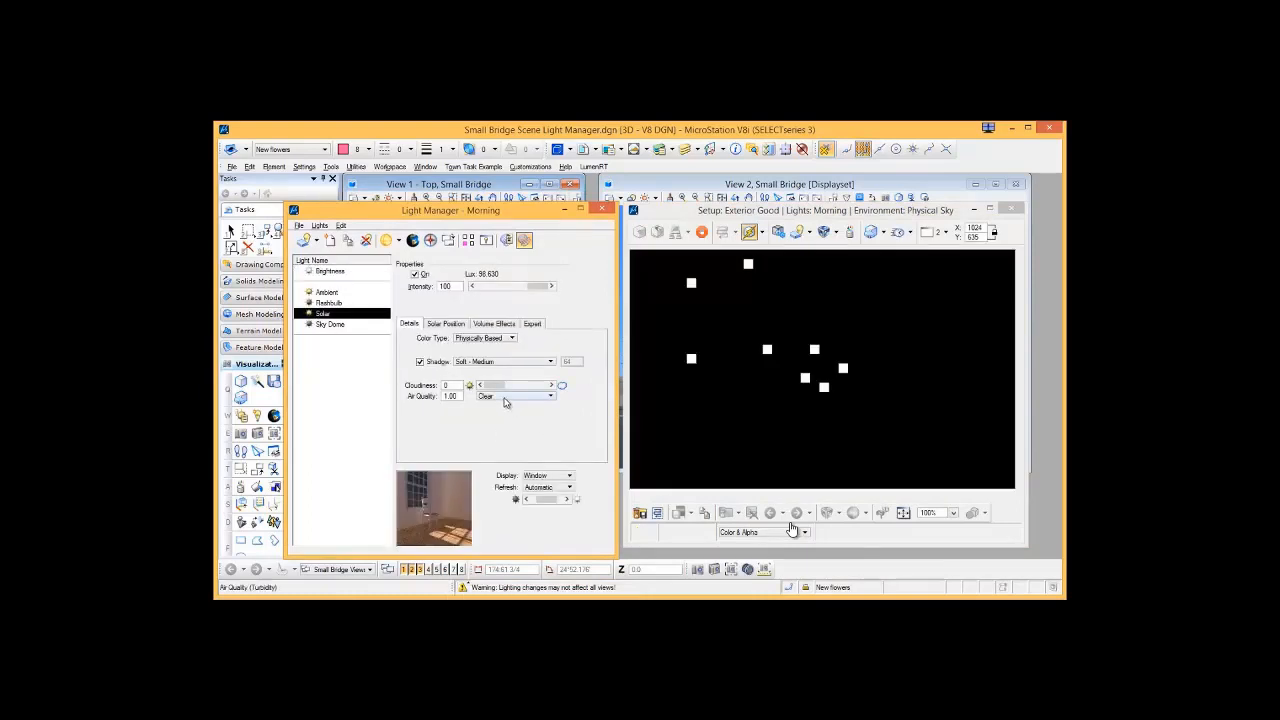
left_click(505, 397)
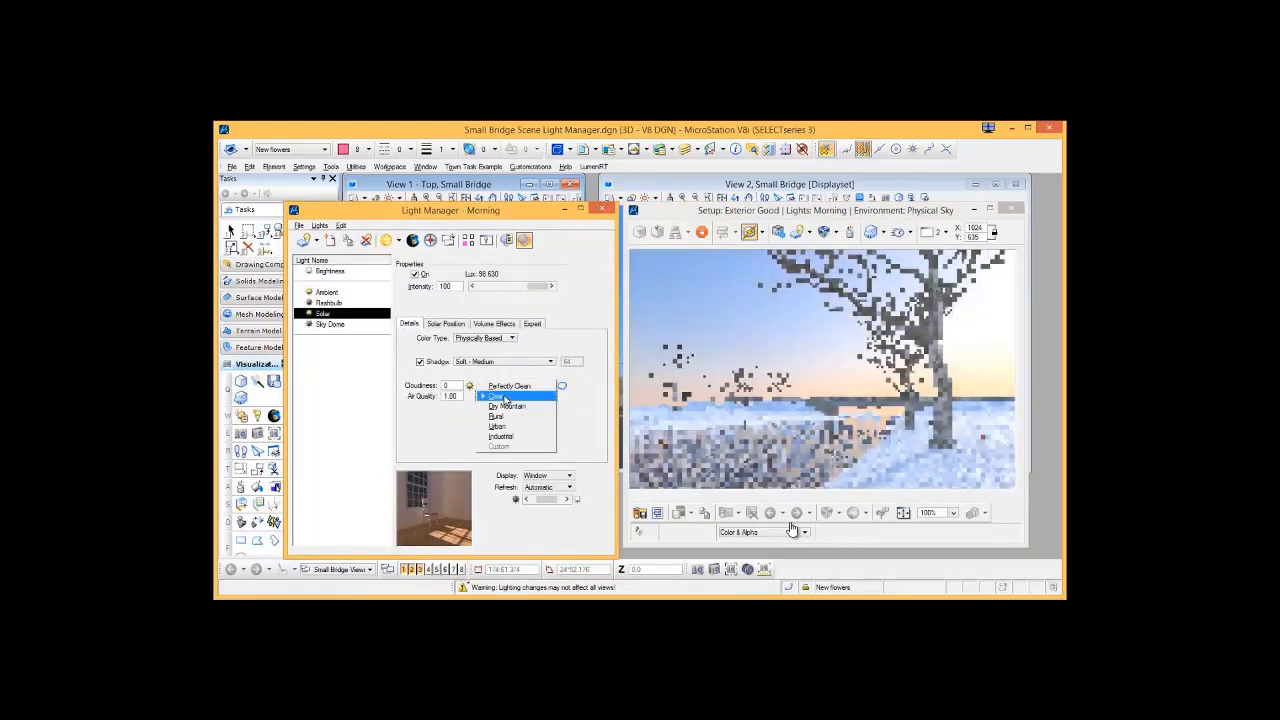
left_click(506, 418)
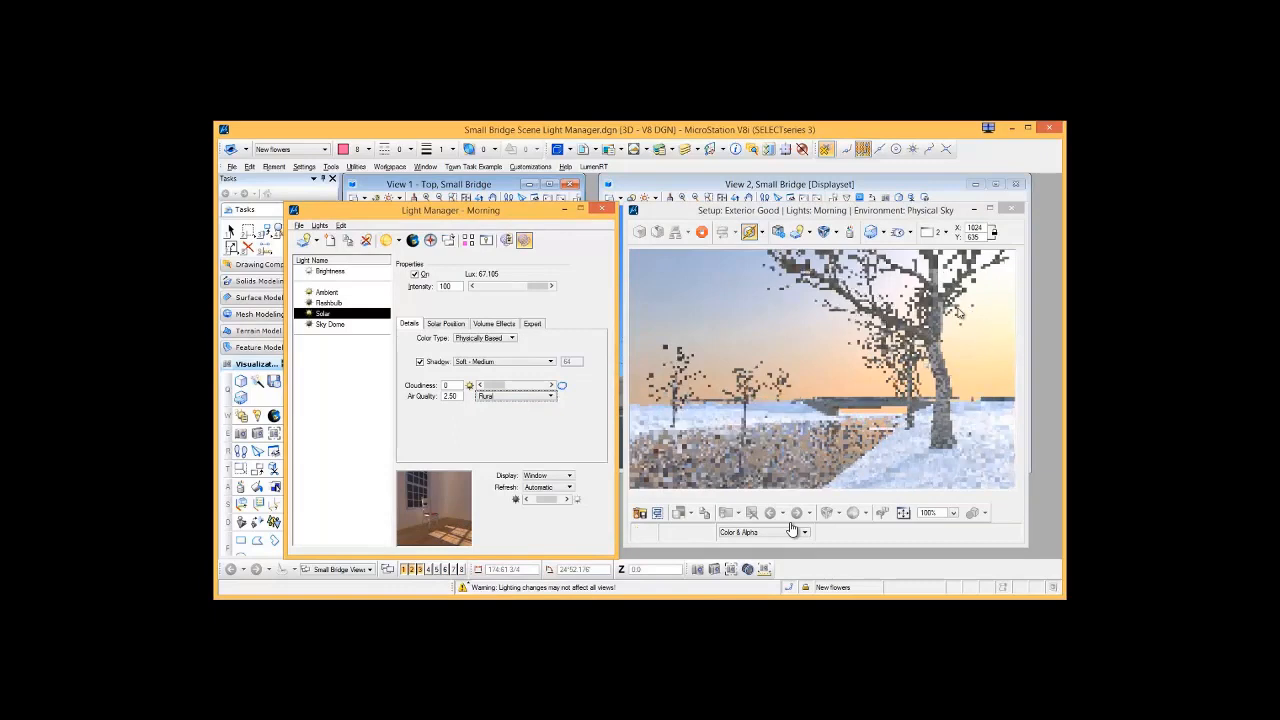
Compare Urban and Perfectly Clean air quality in the preview and return the Solar light to Rural.
left_click(522, 396)
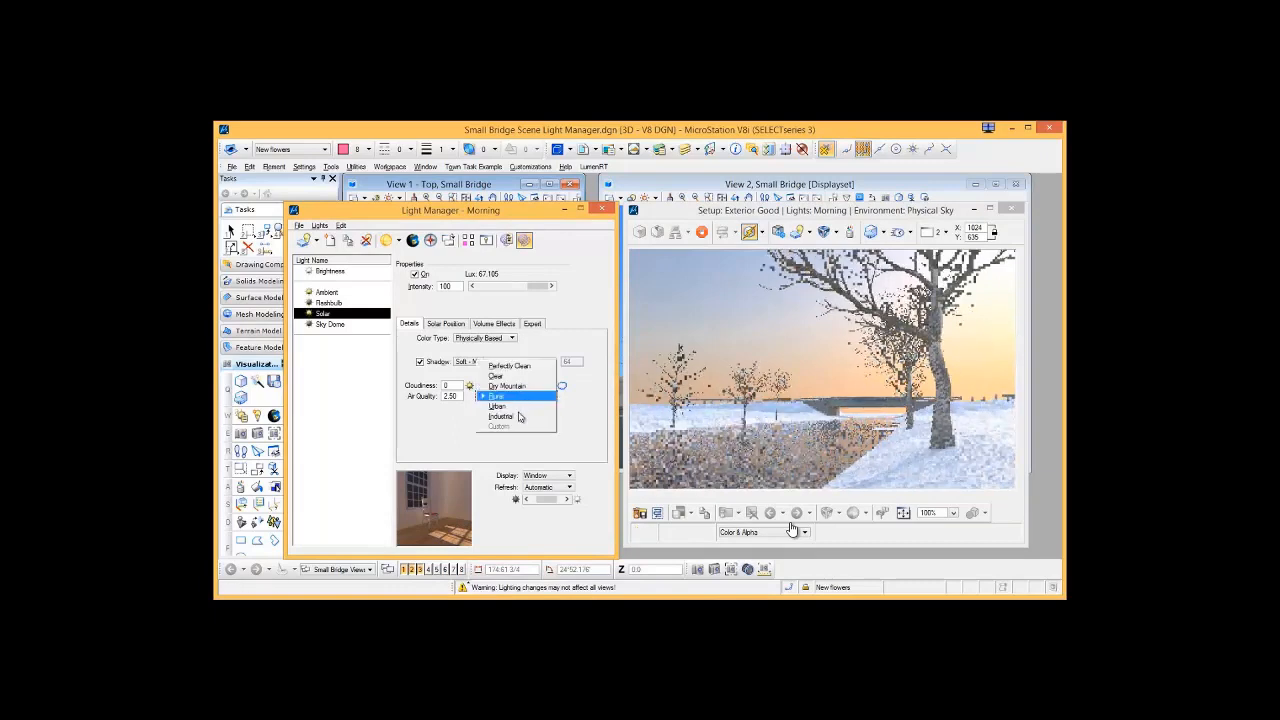
left_click(511, 408)
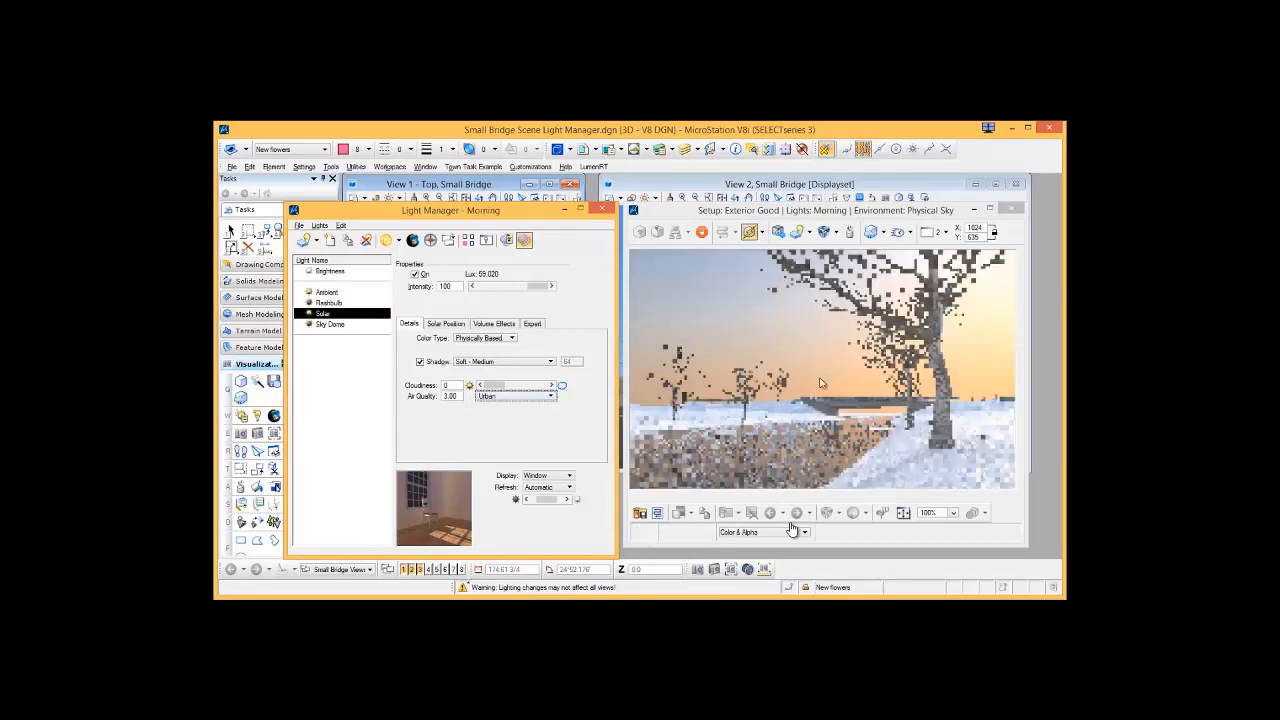
left_click(496, 398)
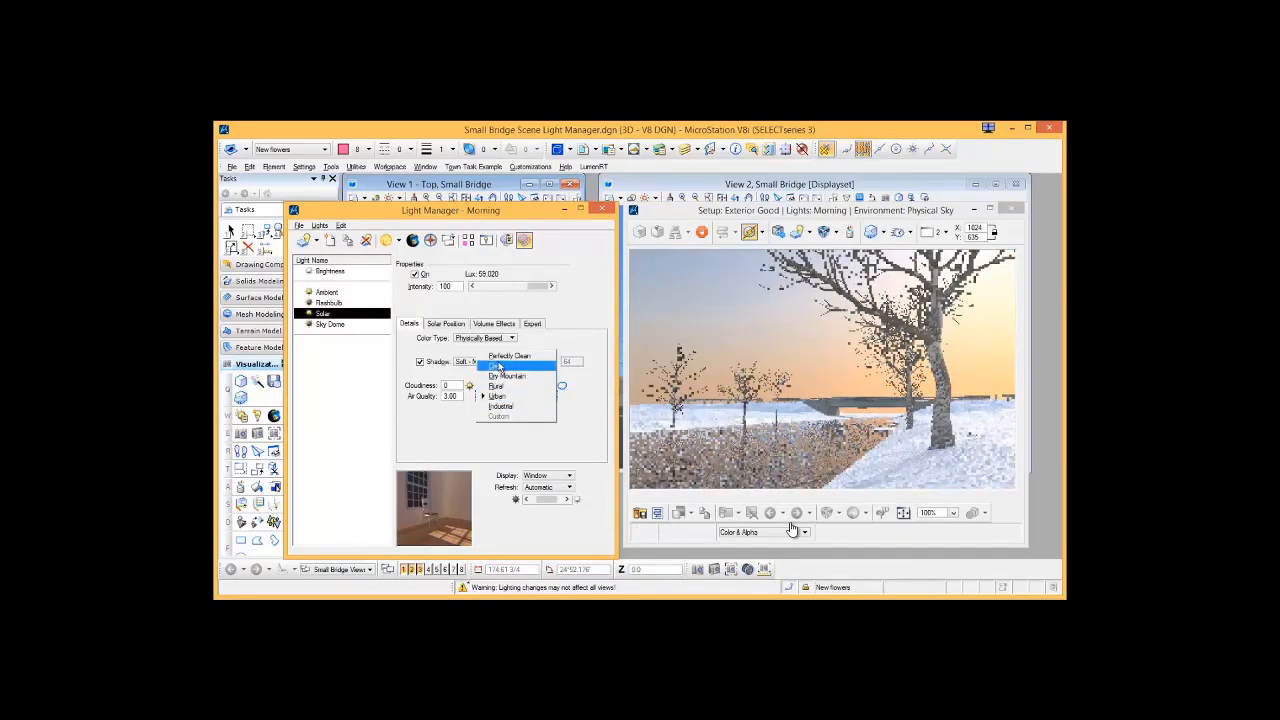
left_click(502, 363)
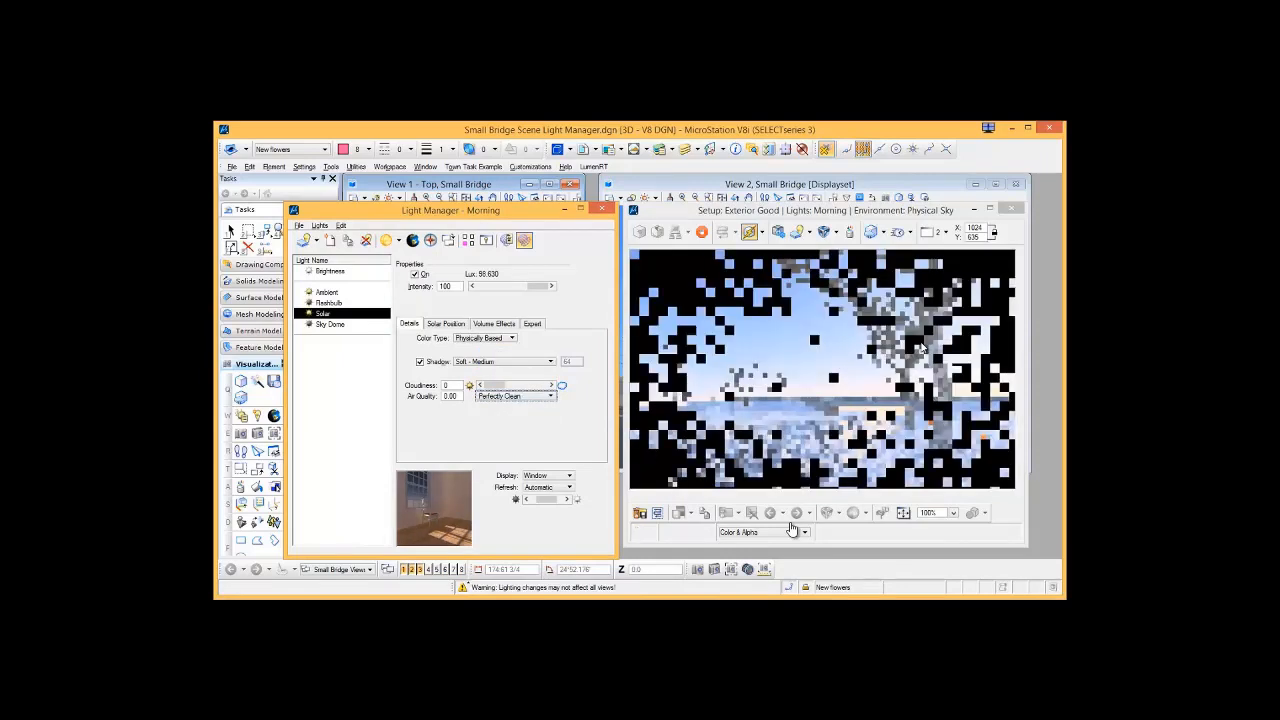
left_click(514, 396)
left_click(510, 432)
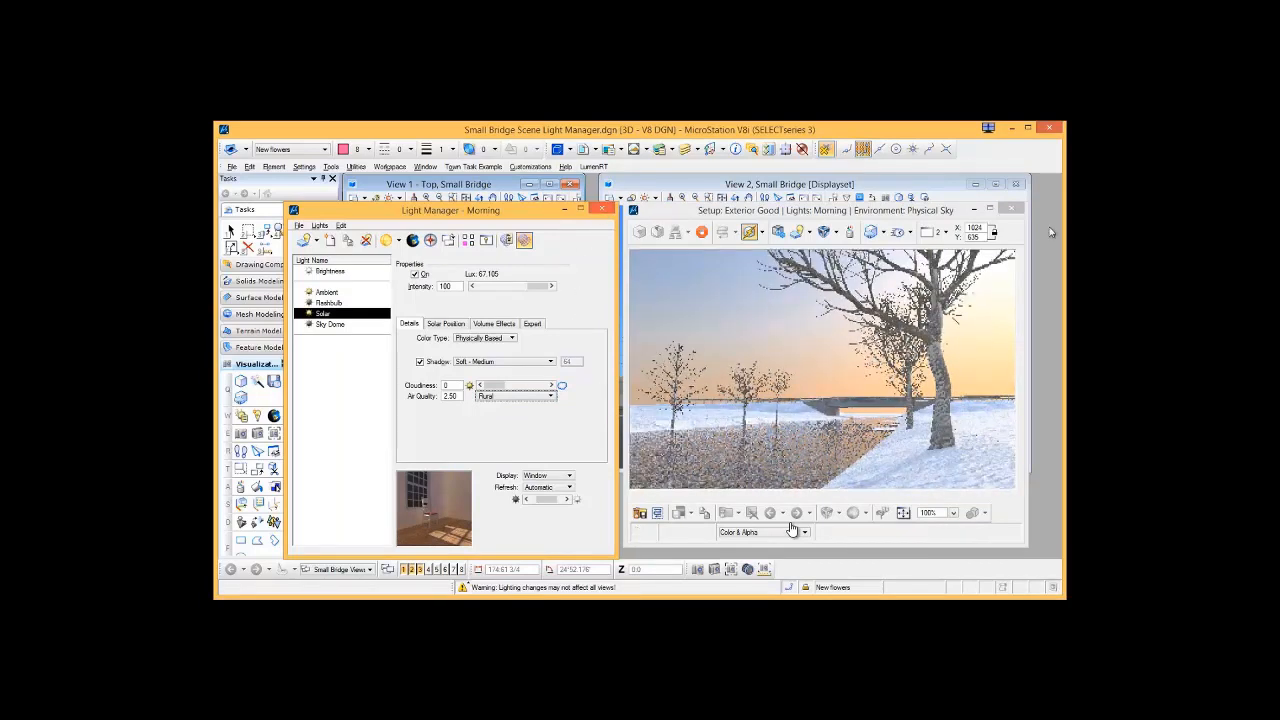
Clear the render preview off the views and close the Light Manager.
mouse_move(767, 212)
left_mouse_down()
mouse_move(920, 245)
mouse_move(1060, 400)
left_mouse_up()
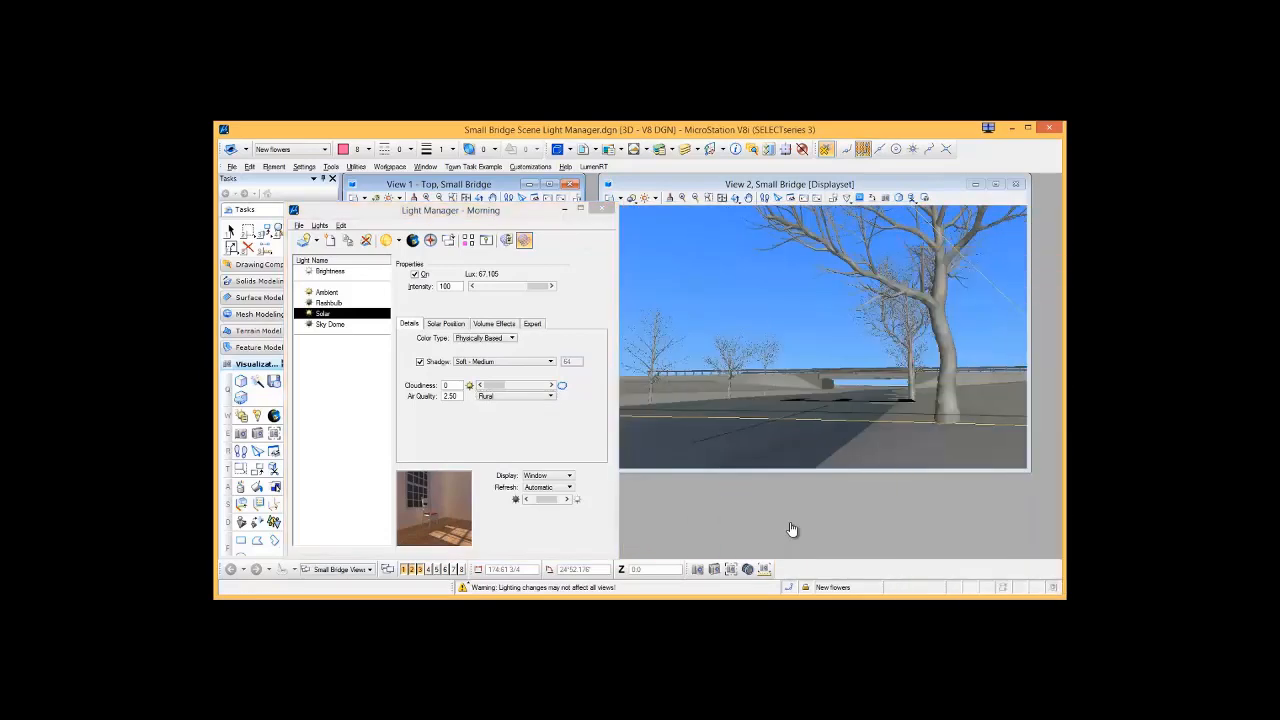
left_click_drag(484, 200, 890, 320)
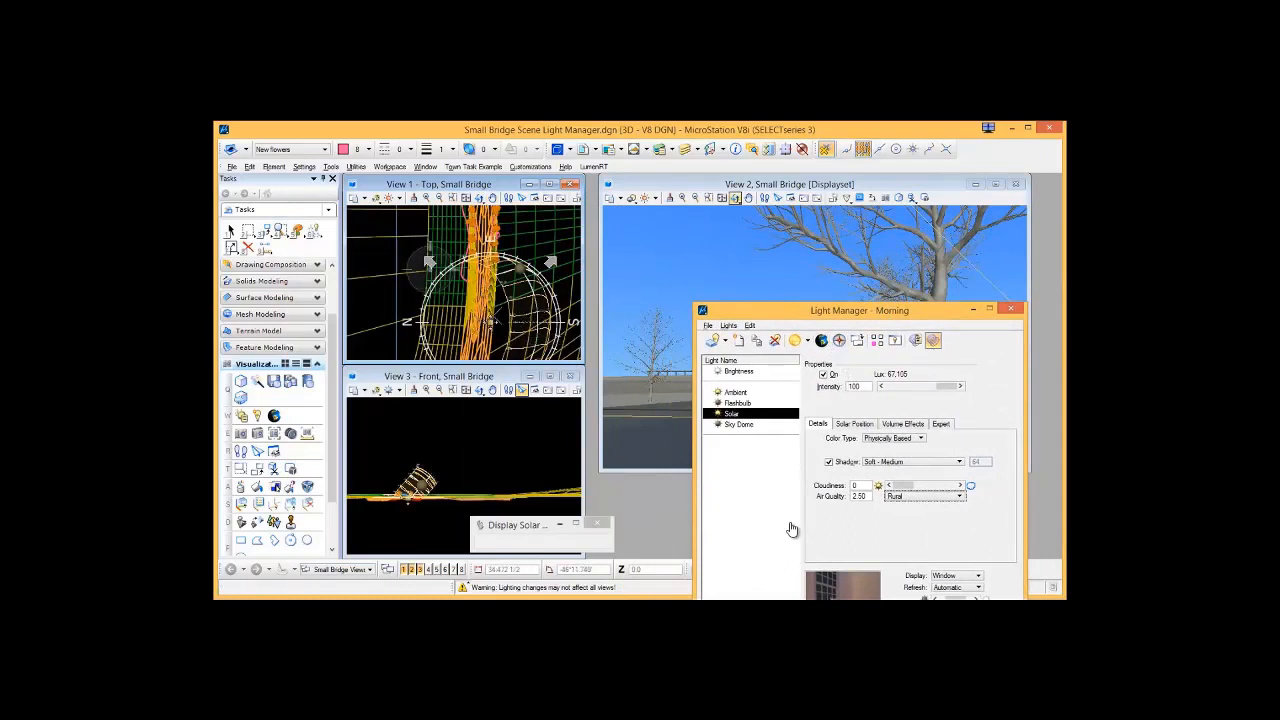
left_click(1003, 311)
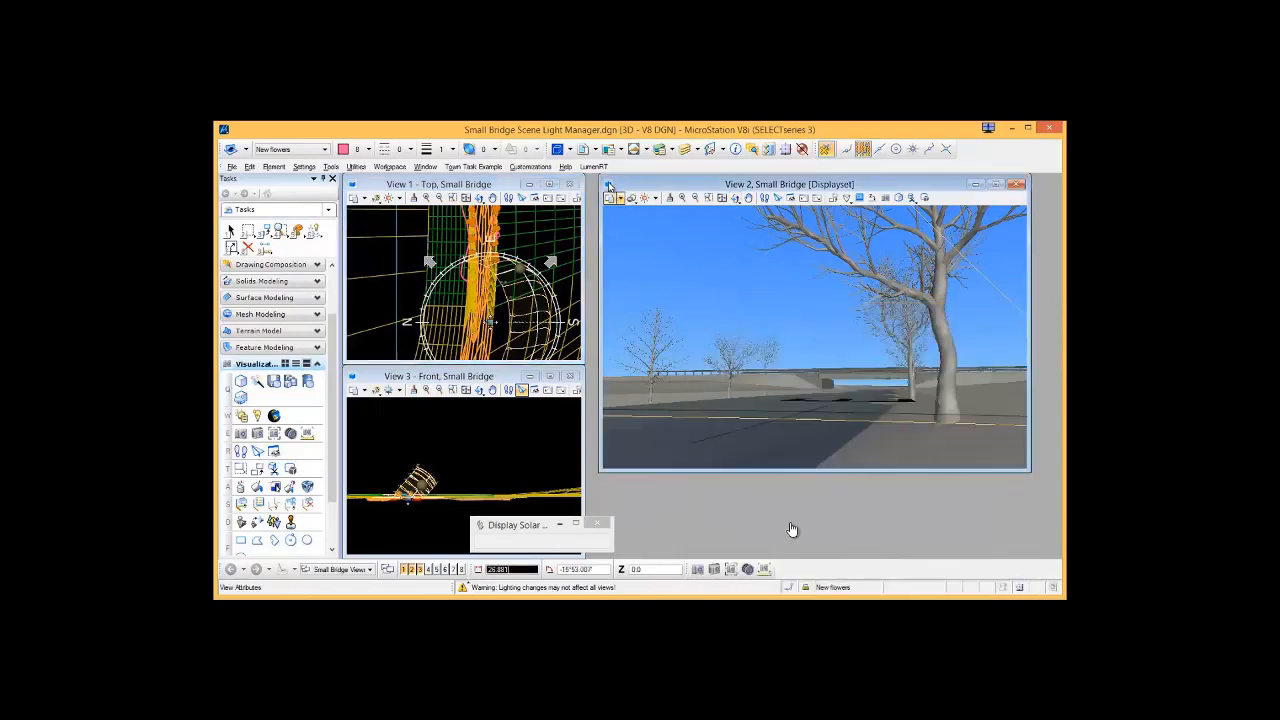
Create a saved view from View 2 with the default name and turn on its display.
left_click(607, 184)
left_click(545, 328)
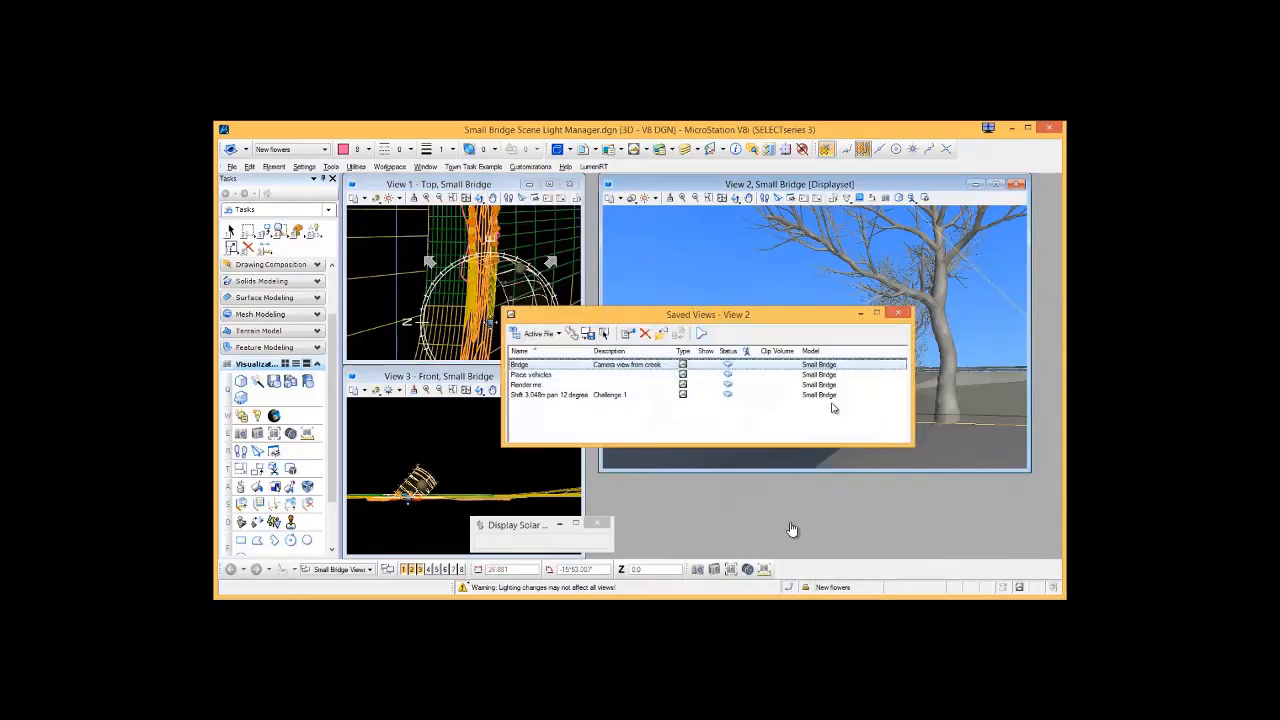
left_click(570, 333)
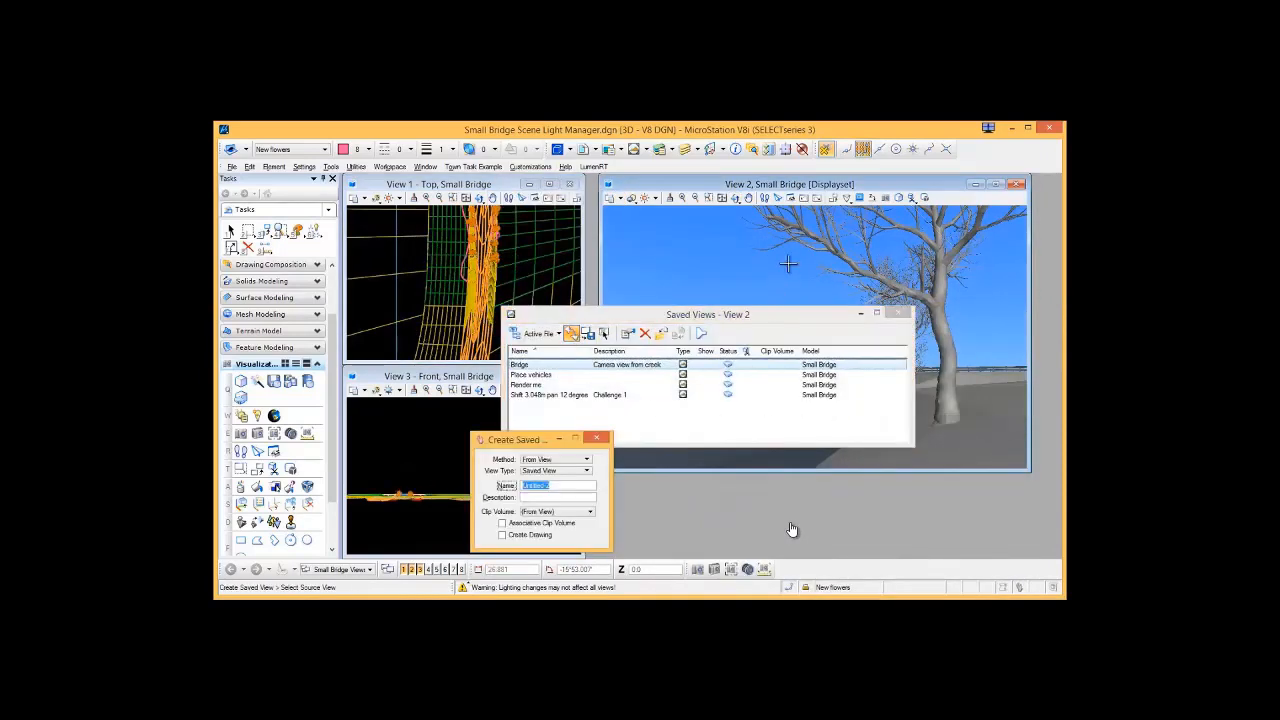
left_click(733, 250)
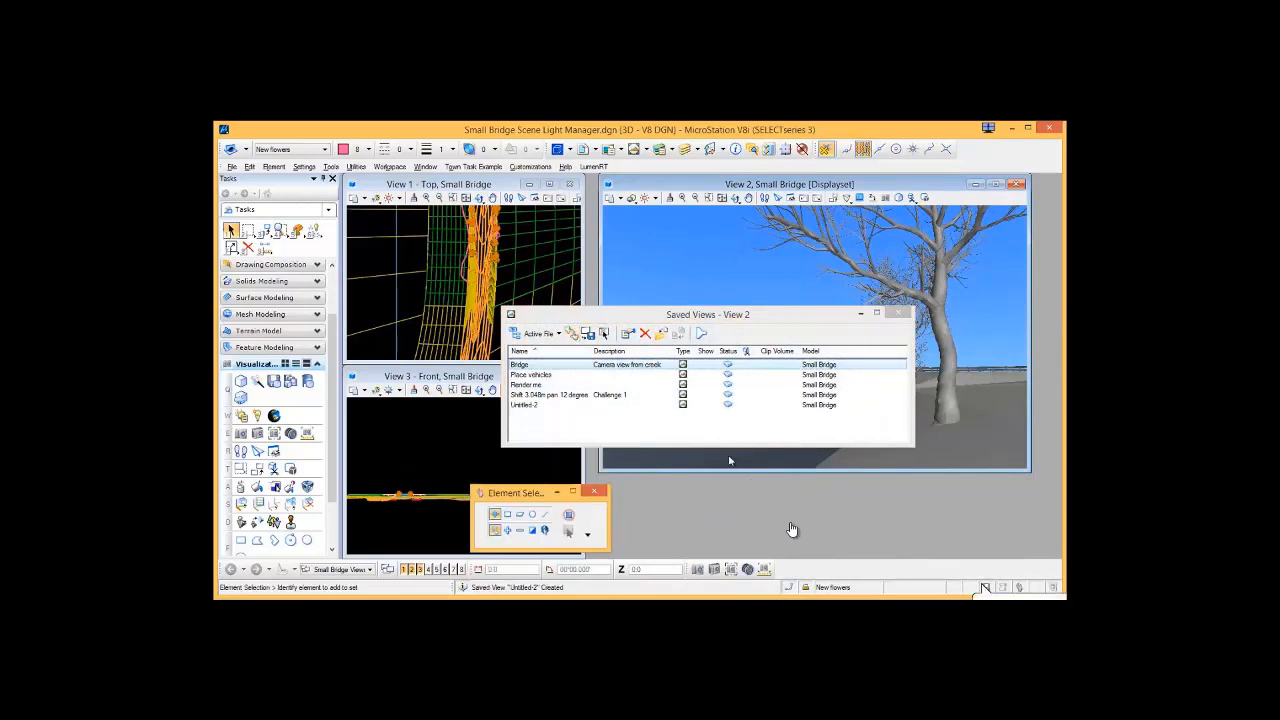
left_click(706, 404)
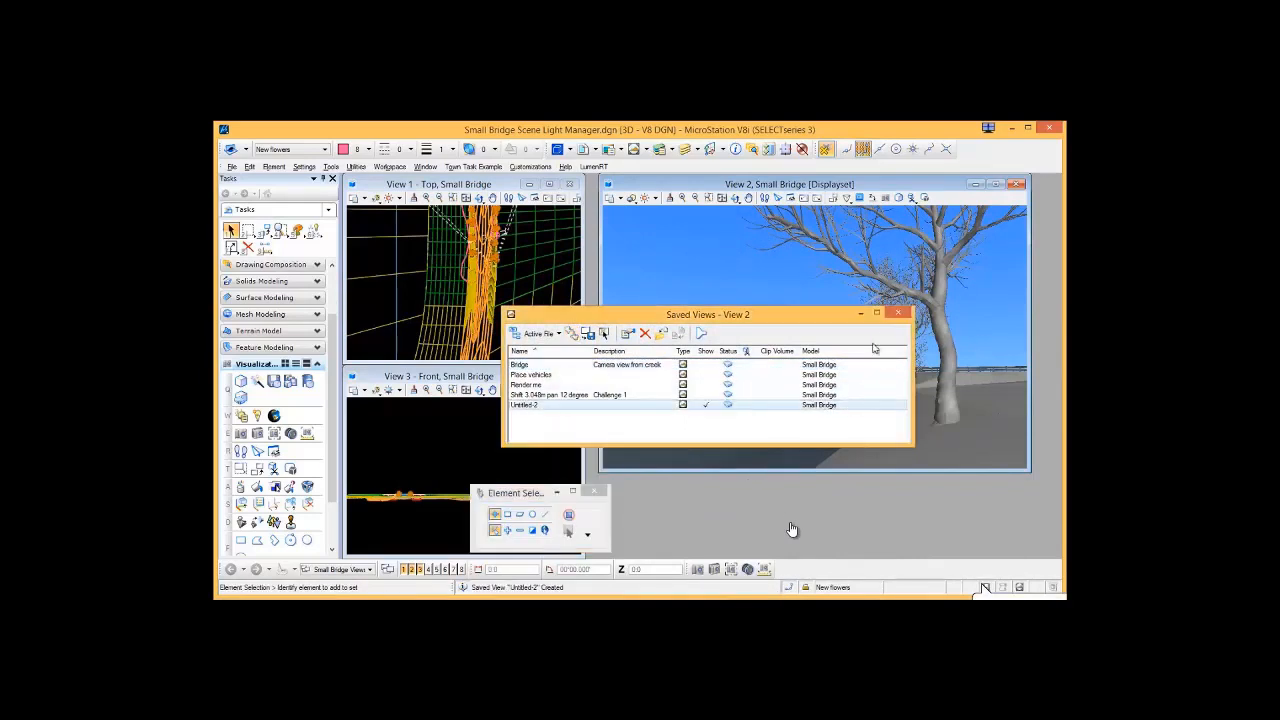
left_click(902, 315)
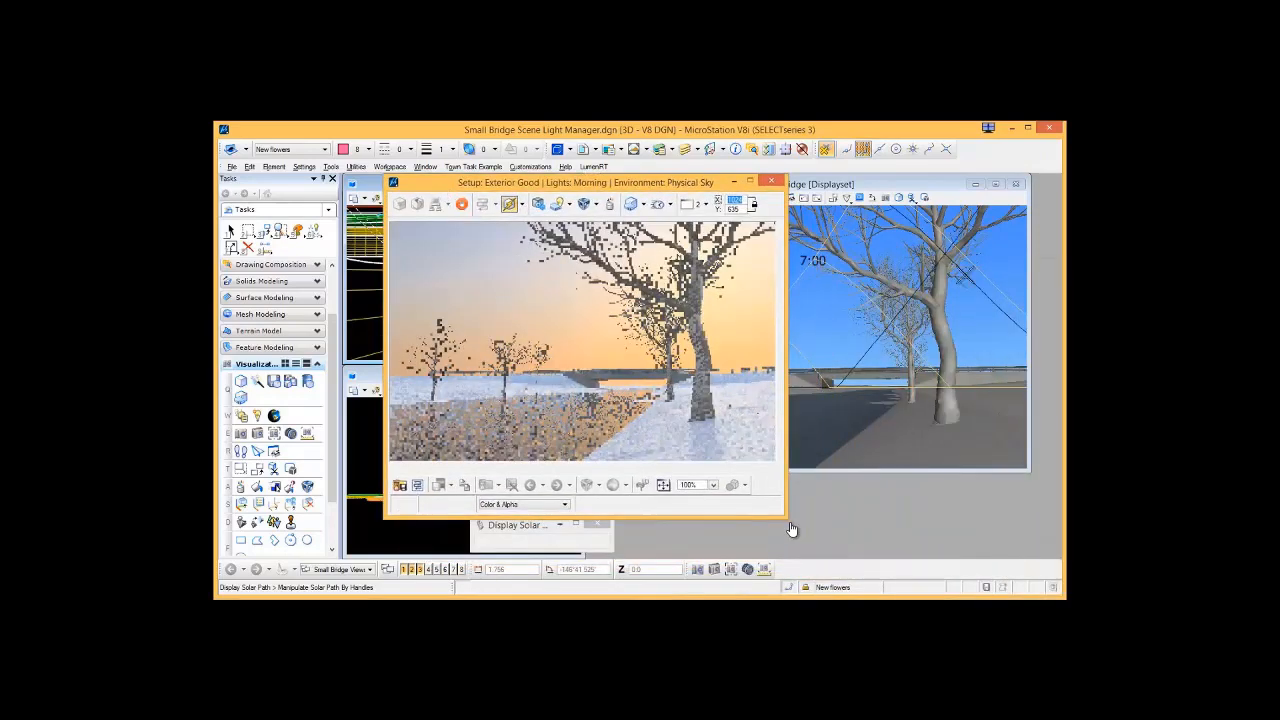
Reposition the sun on the solar path in View 2 to change the date and time of the previewed lighting.
left_click(990, 301)
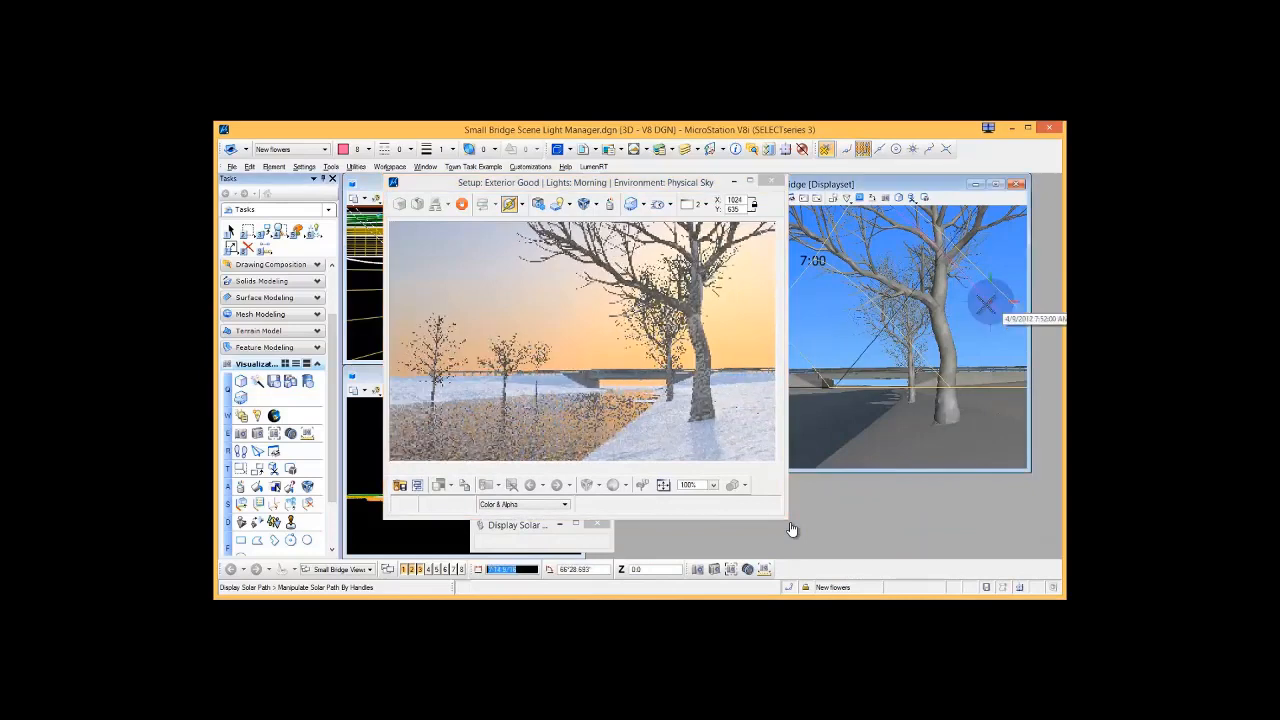
left_click(862, 343)
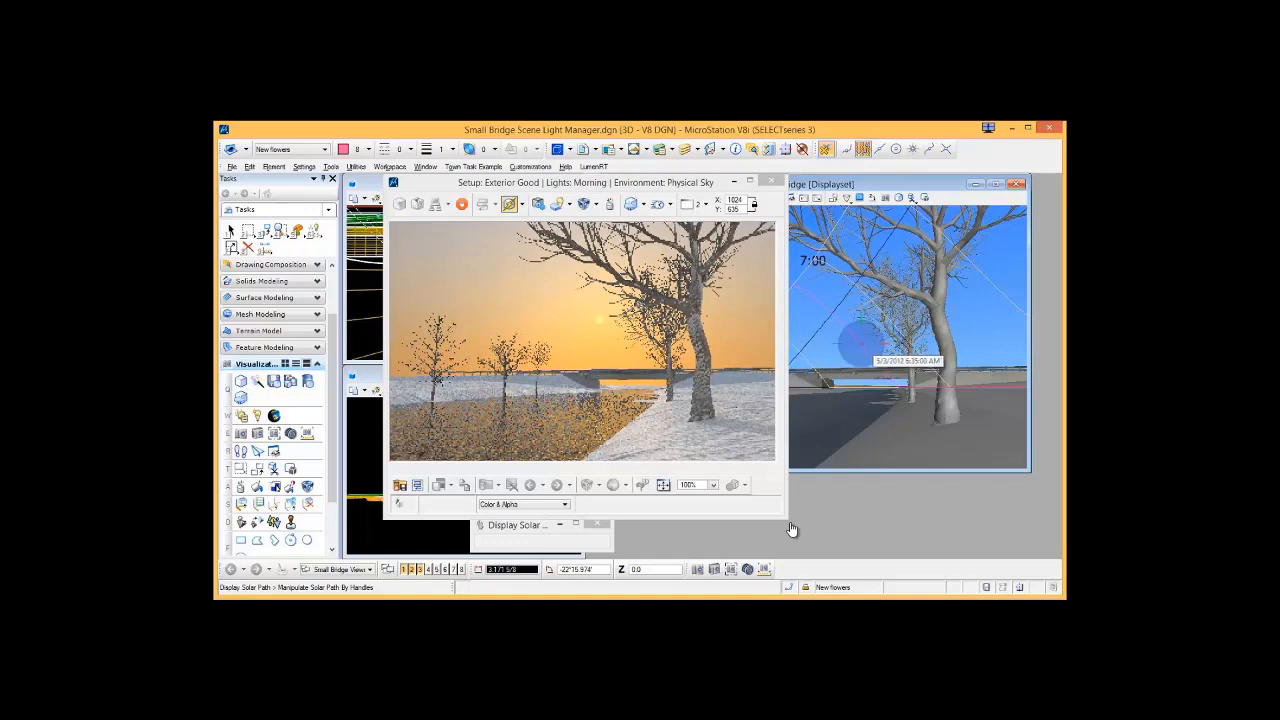
left_click(978, 328)
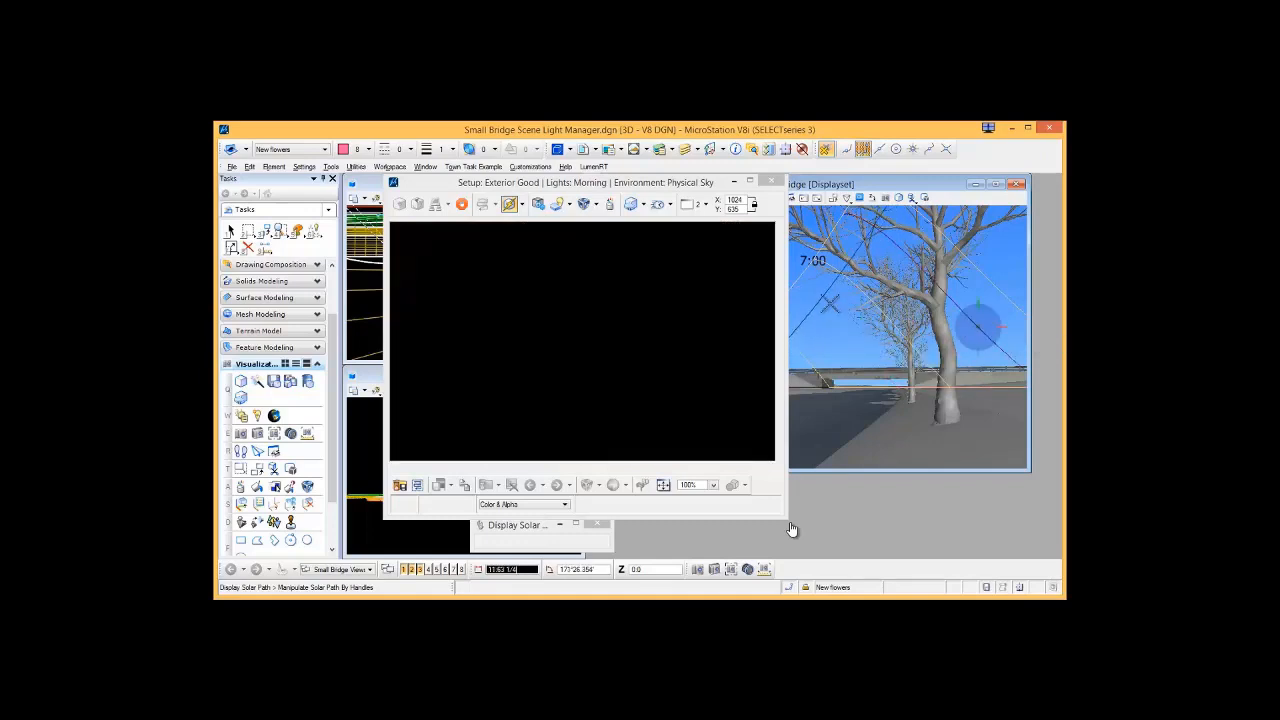
Position the sun on the solar path behind the large tree's trunk and replace the live preview with a full render of the scene.
left_click(820, 296)
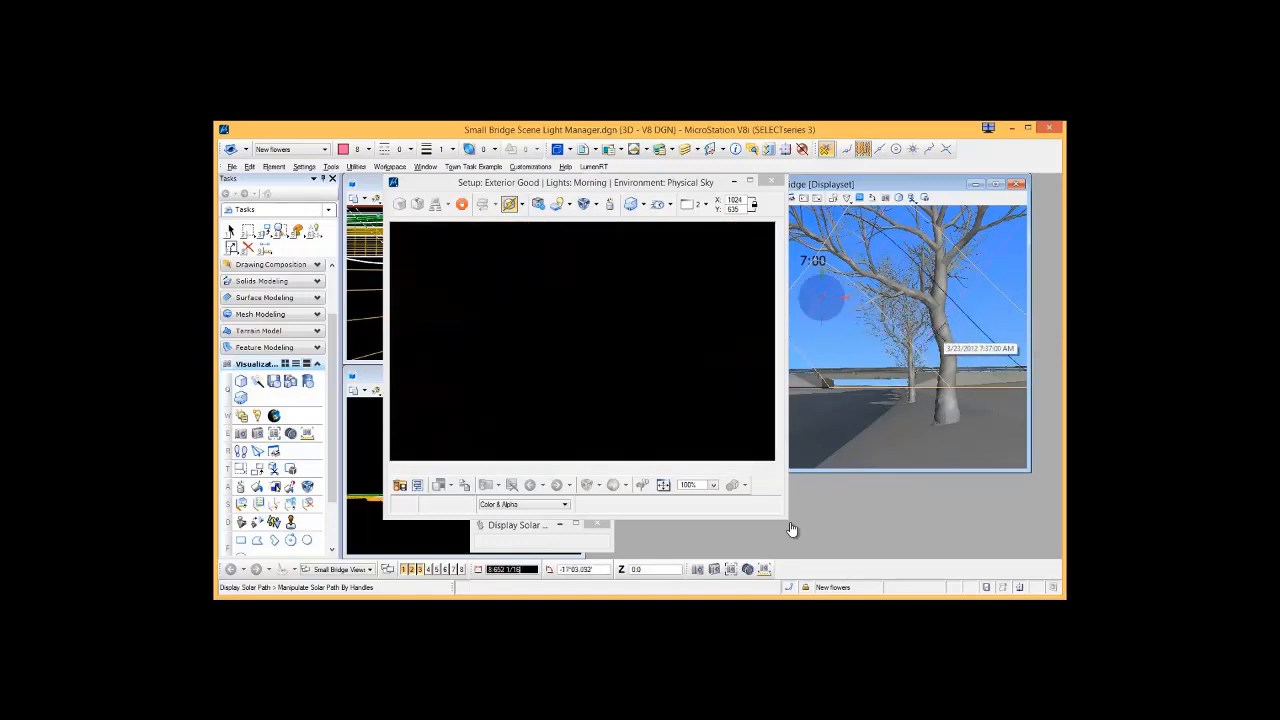
left_click(946, 333)
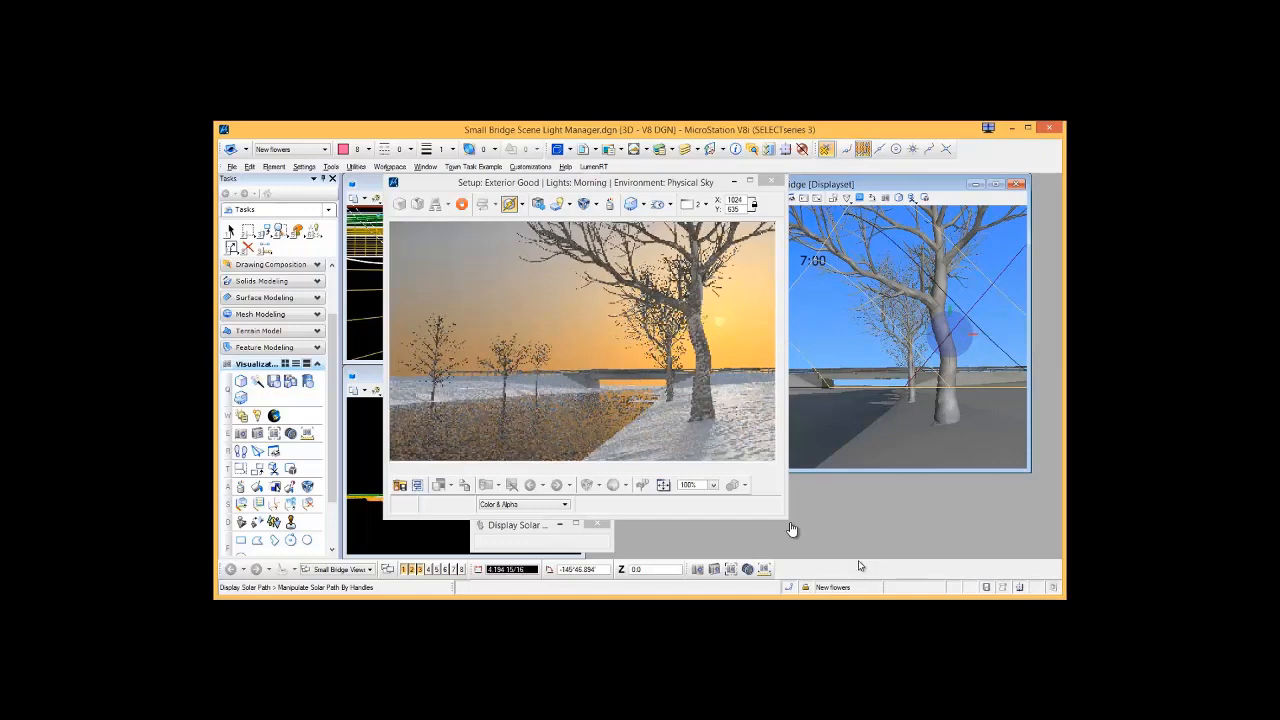
left_click(510, 206)
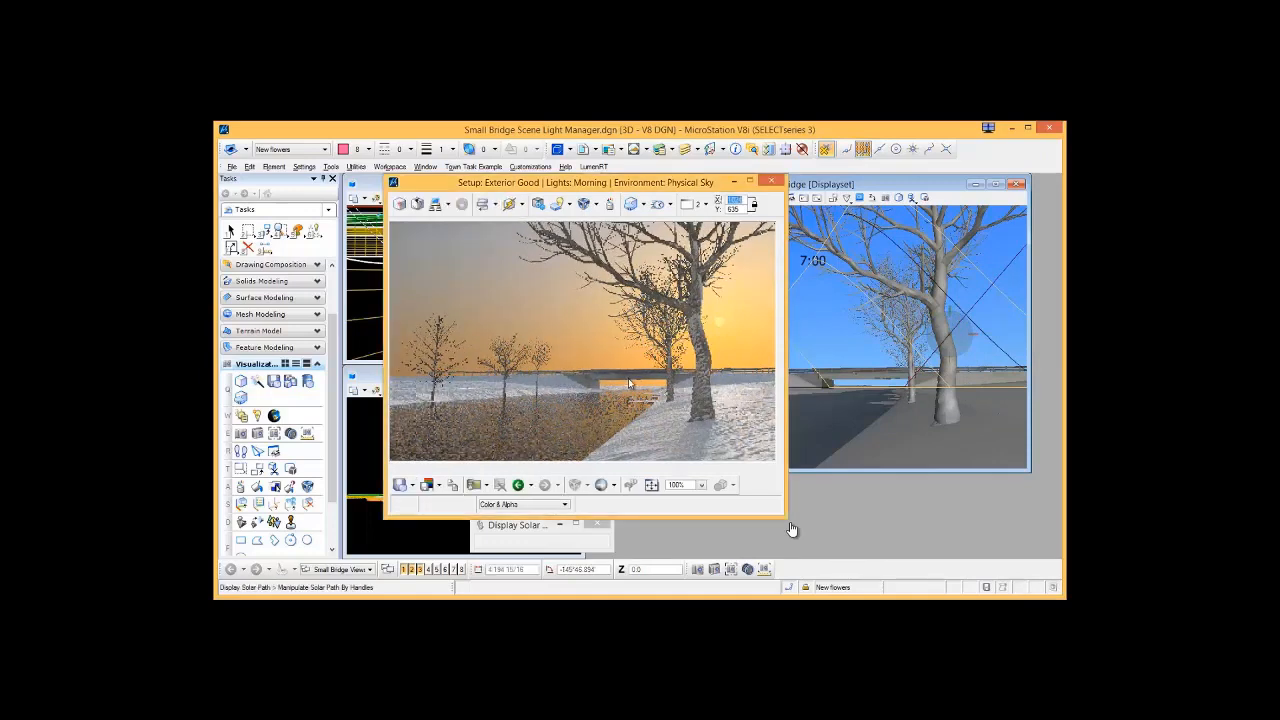
left_click(417, 204)
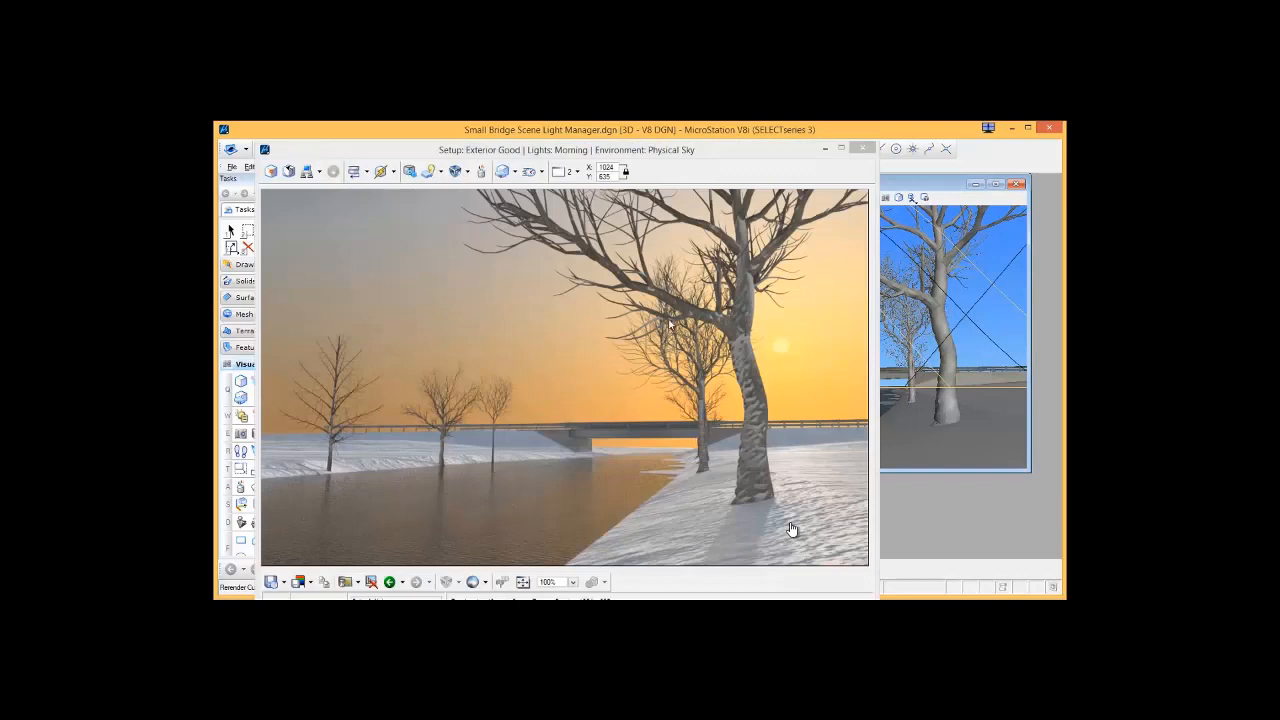
Set the rendered image's brightness to about 2120 and turn on Bloom with a 71.4% threshold and a 23.3% radius.
left_click(472, 582)
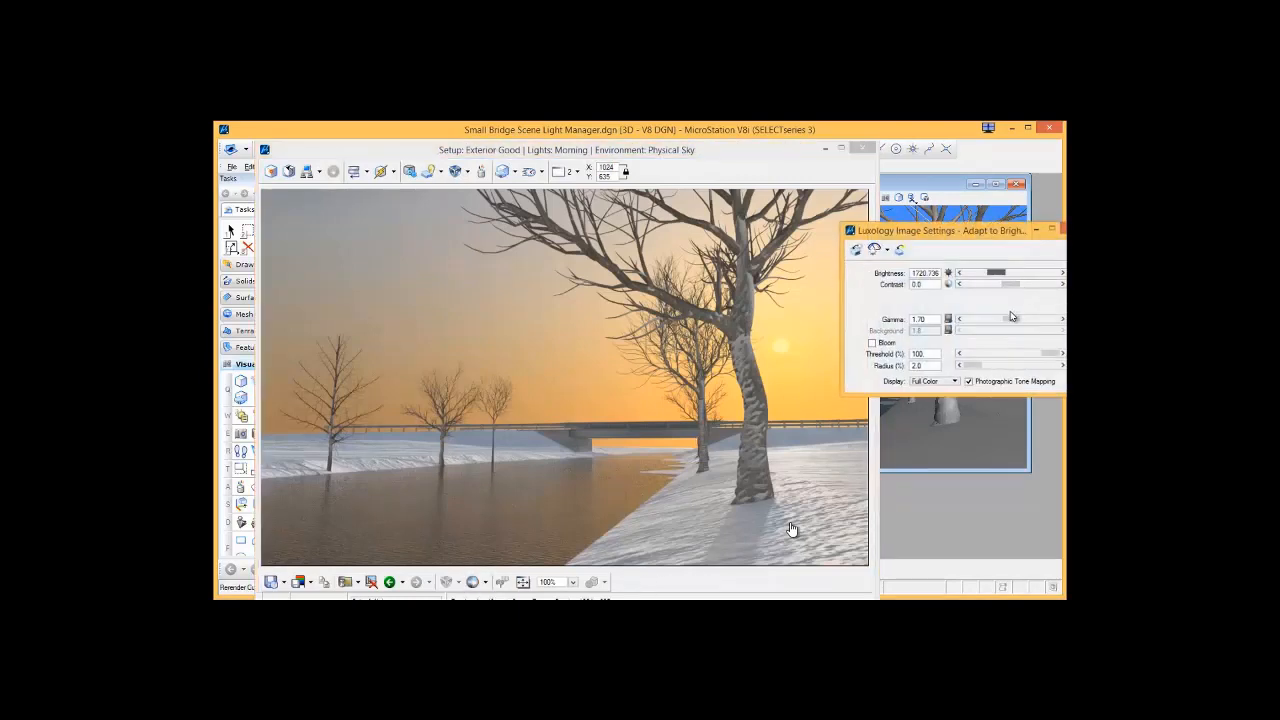
left_click_drag(999, 276, 996, 275)
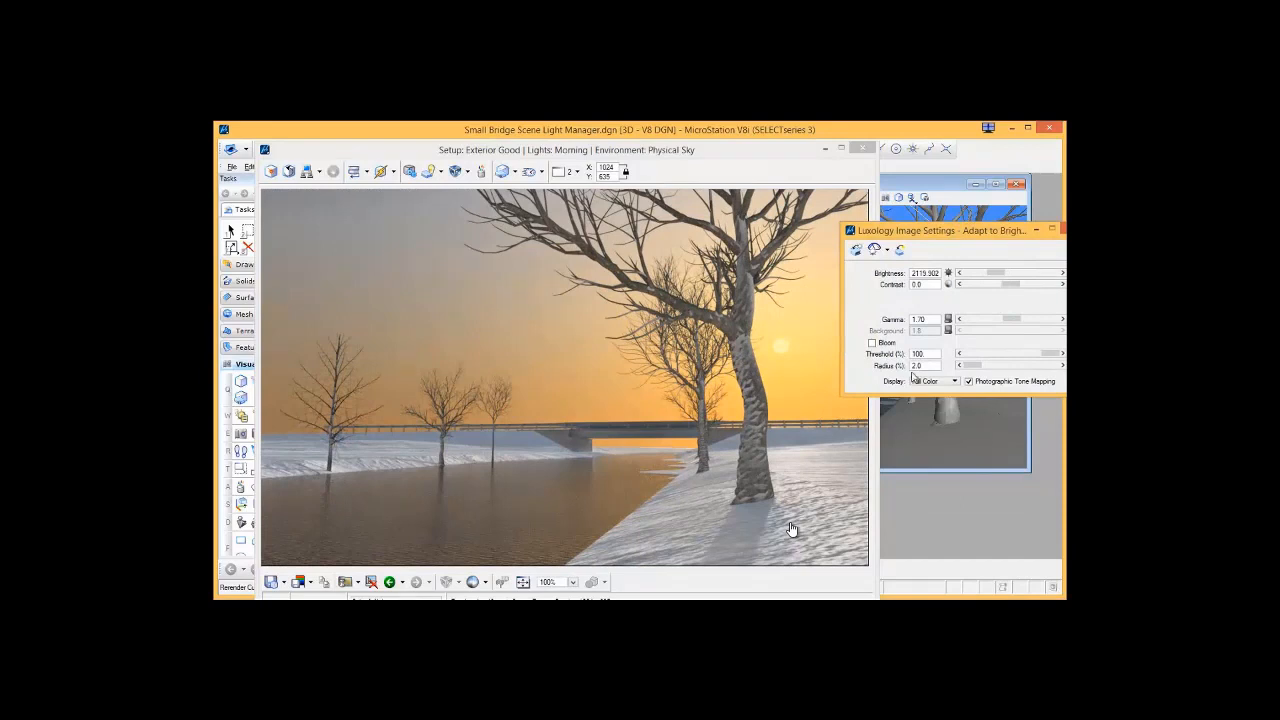
left_click_drag(1048, 354, 1016, 358)
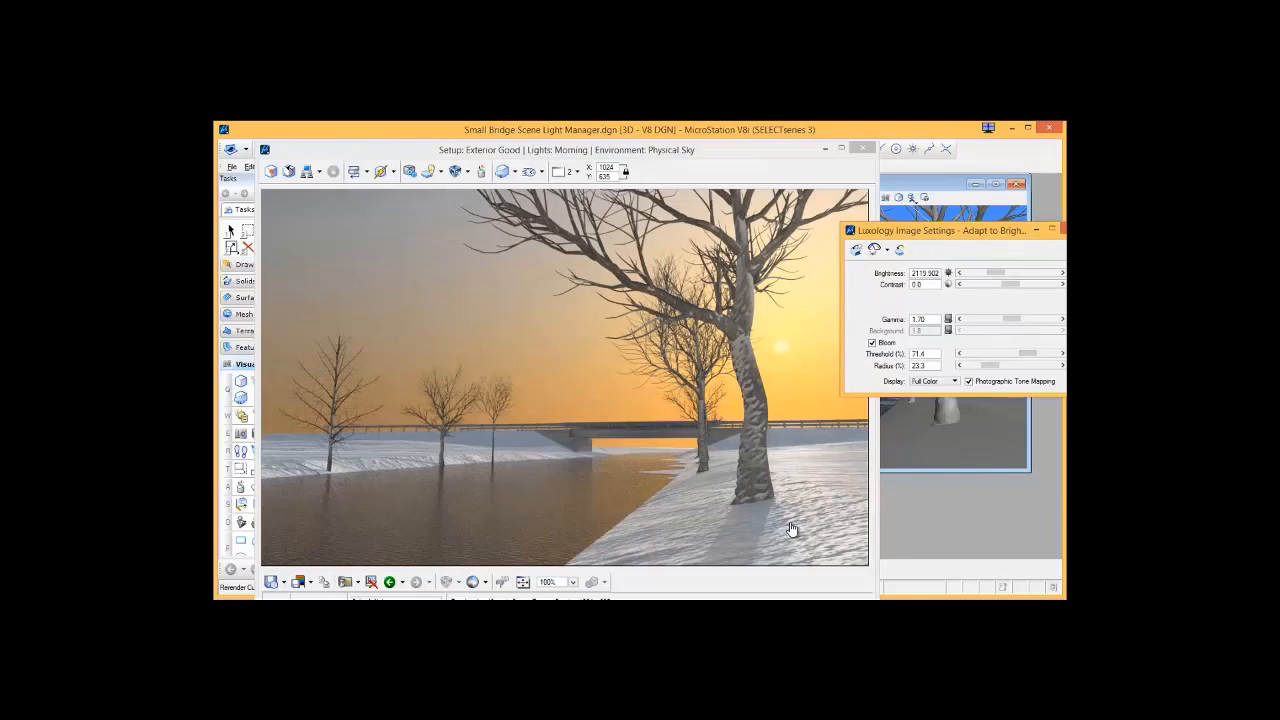